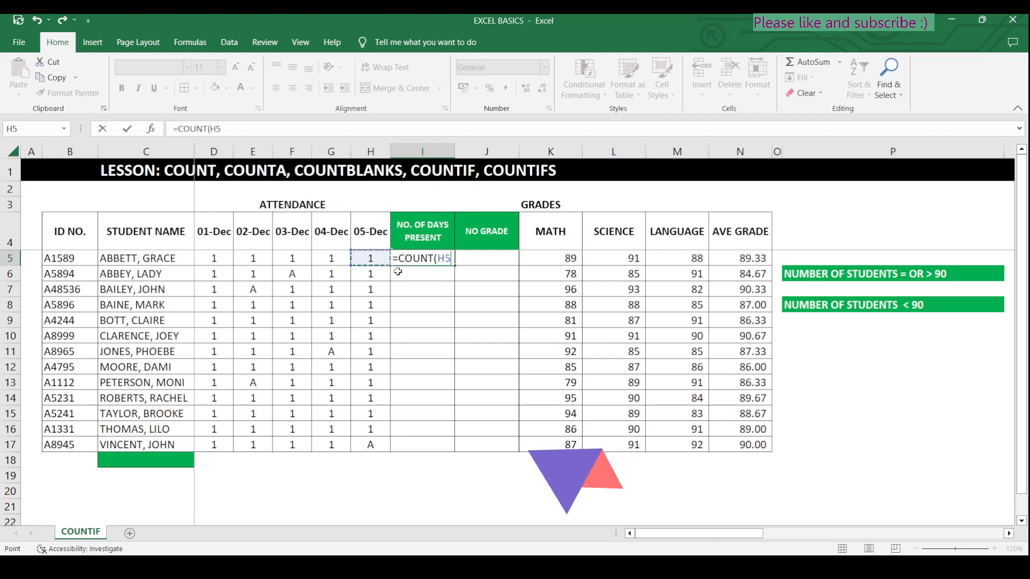
# Finish =COUNT(D5:H5) for the first student's days present and fill it down the column to I17
pyautogui.press('Return')
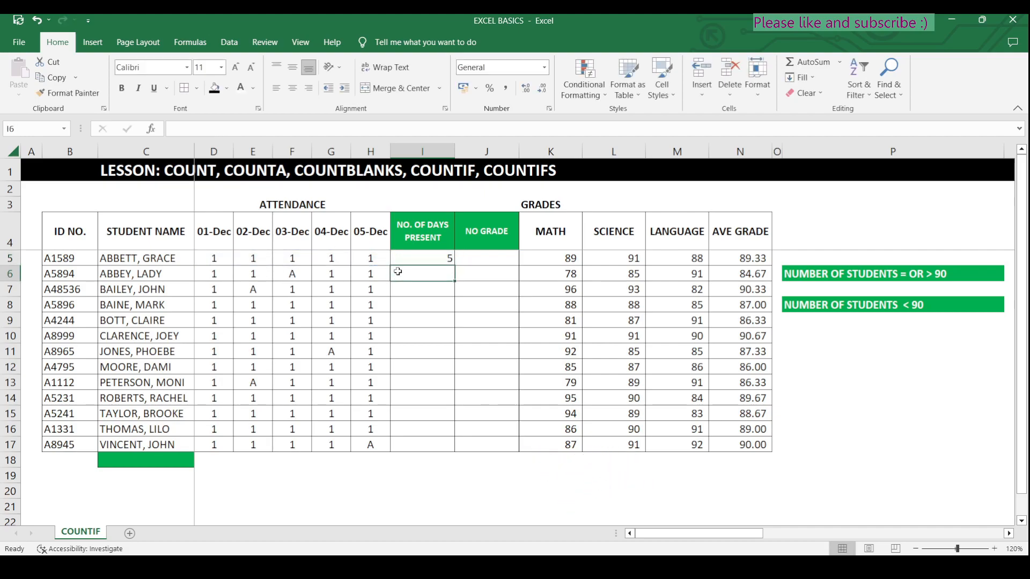
pyautogui.click(430, 259)
pyautogui.moveTo(454, 267); pyautogui.dragTo(454, 449)
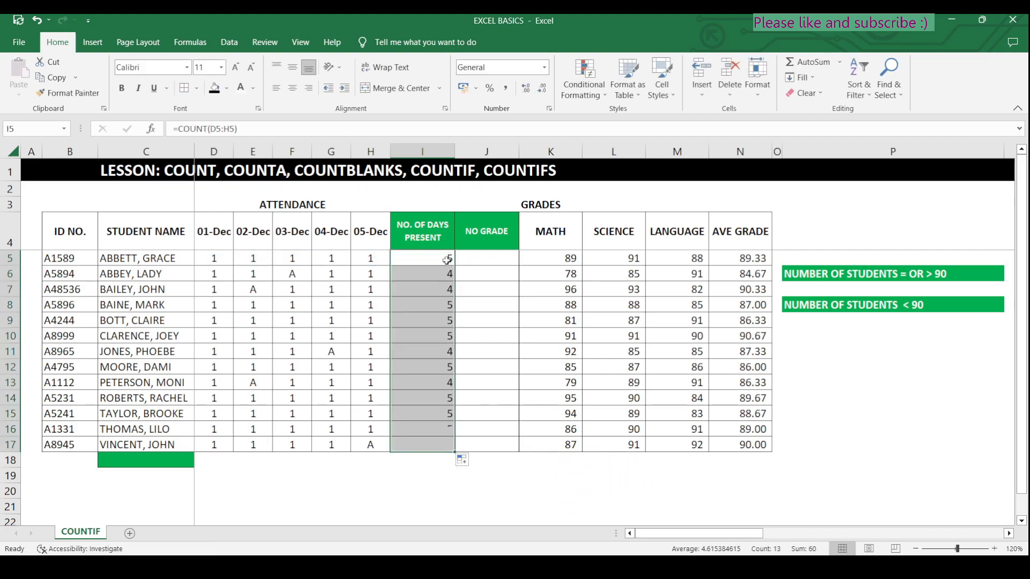
# Compare the first two students' attendance entries with their counts in the NO. OF DAYS PRESENT column
pyautogui.moveTo(215, 259); pyautogui.dragTo(368, 259)
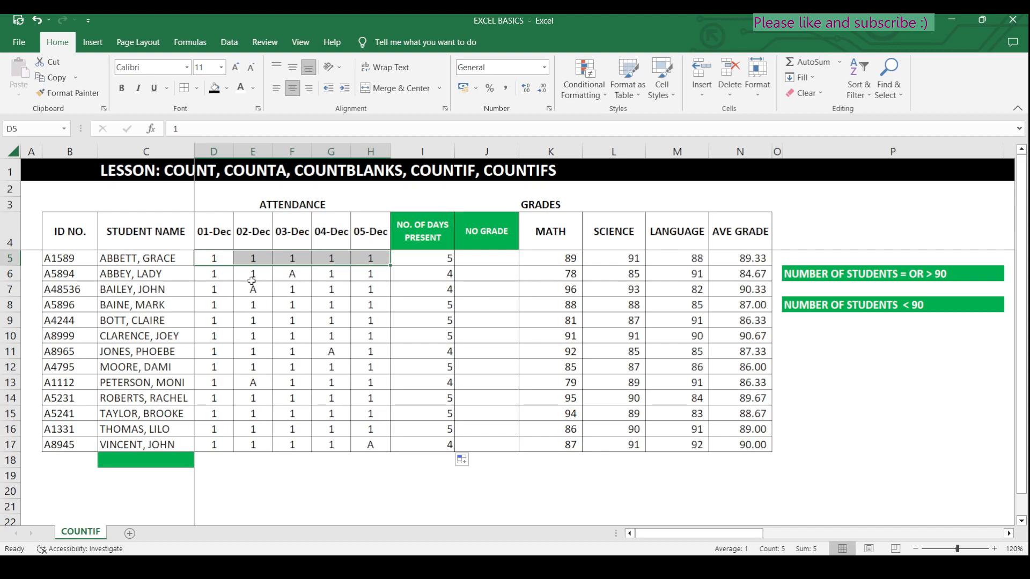
pyautogui.moveTo(222, 274); pyautogui.dragTo(364, 274)
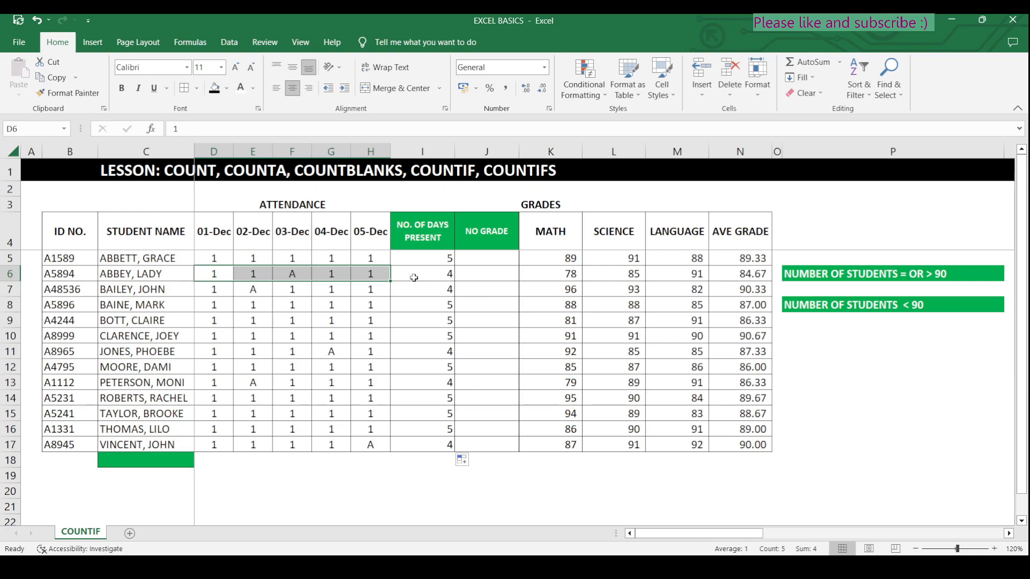
pyautogui.click(437, 263)
pyautogui.click(439, 465)
pyautogui.click(421, 486)
pyautogui.click(330, 476)
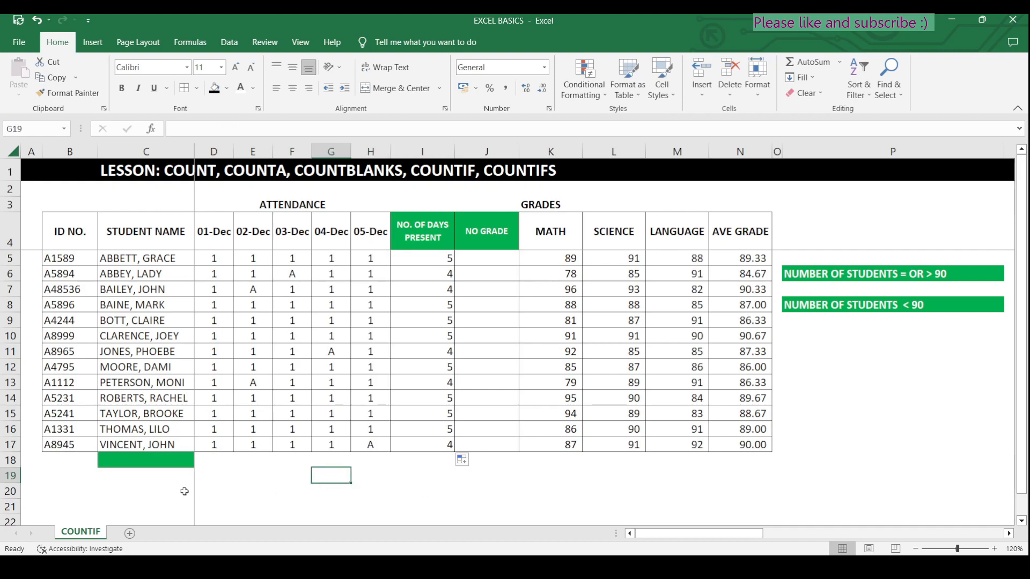
# Count the listed students in the green cell C18 below the names with =COUNTA(C5:C17)
pyautogui.click(160, 461)
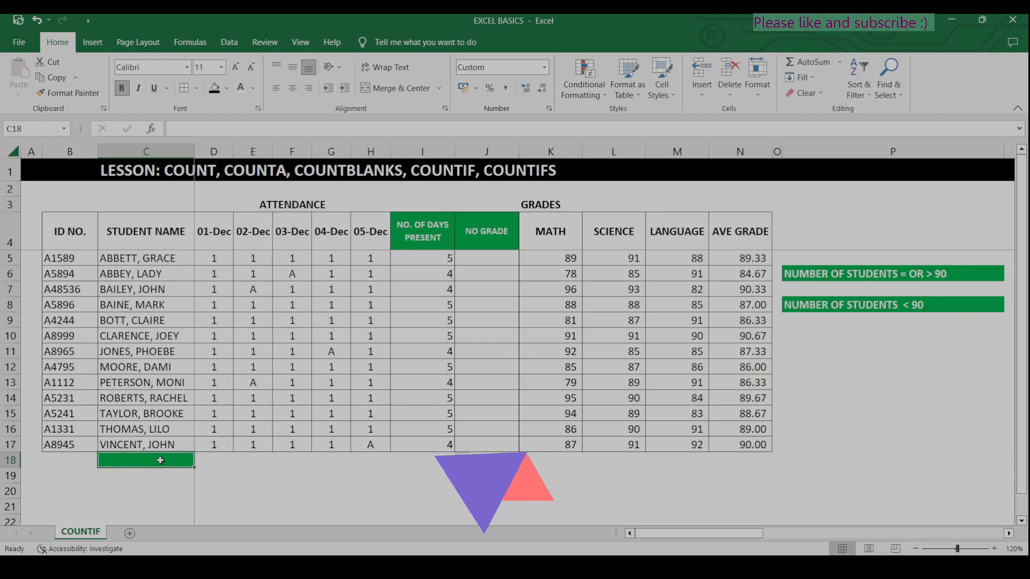
pyautogui.write('=COUNT')
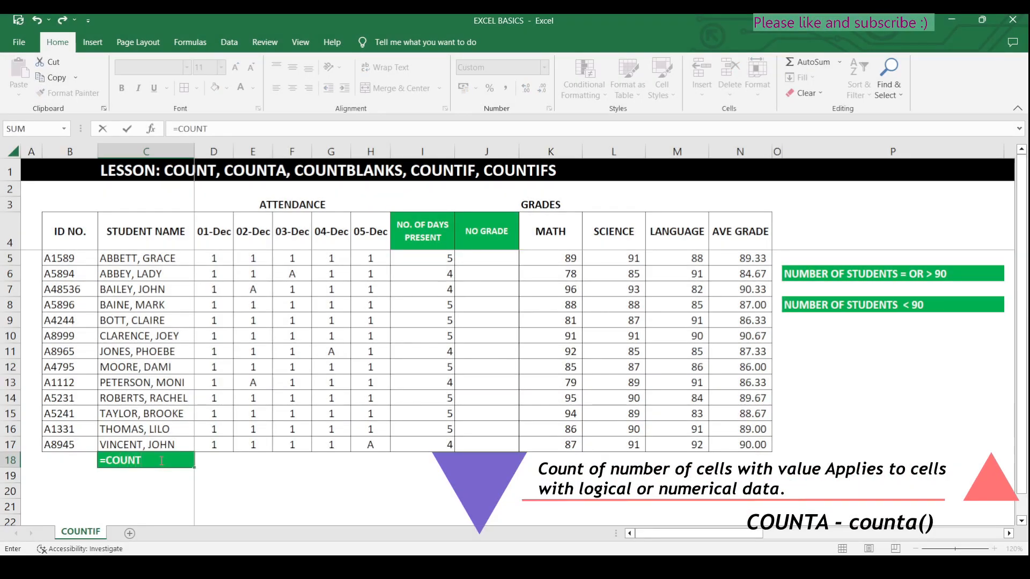
pyautogui.write('A(')
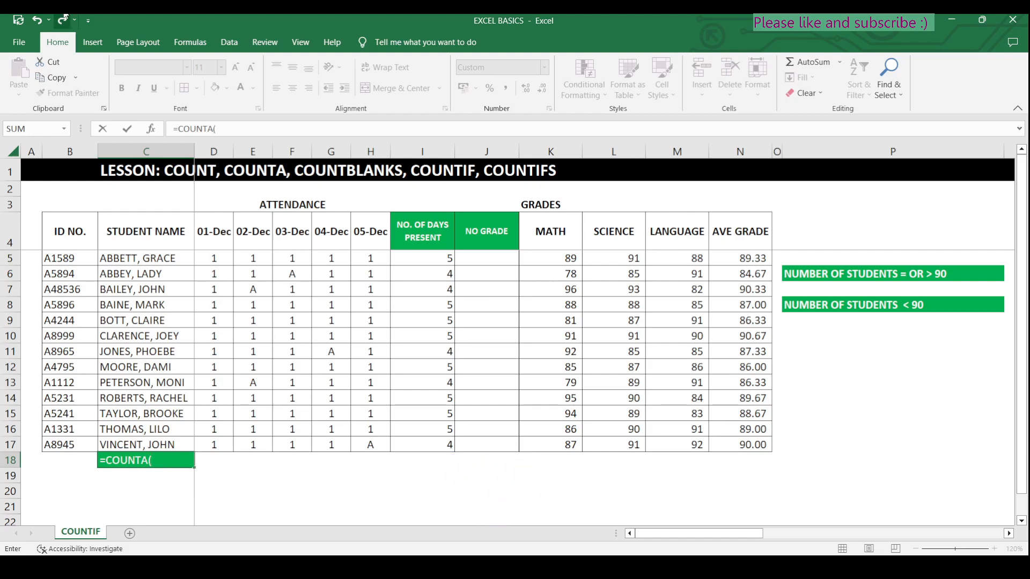
pyautogui.moveTo(172, 261); pyautogui.dragTo(176, 445)
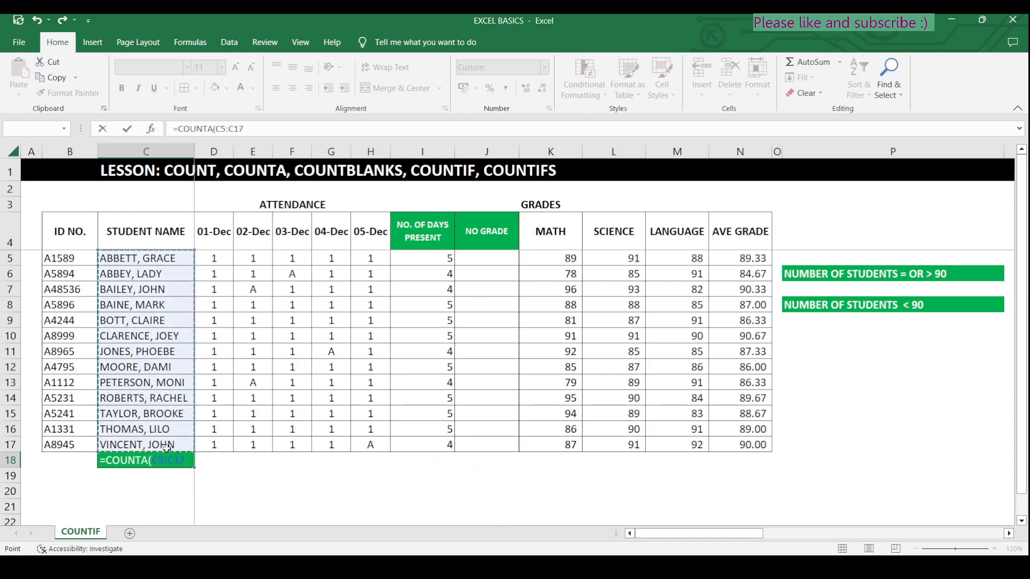
pyautogui.press('Return')
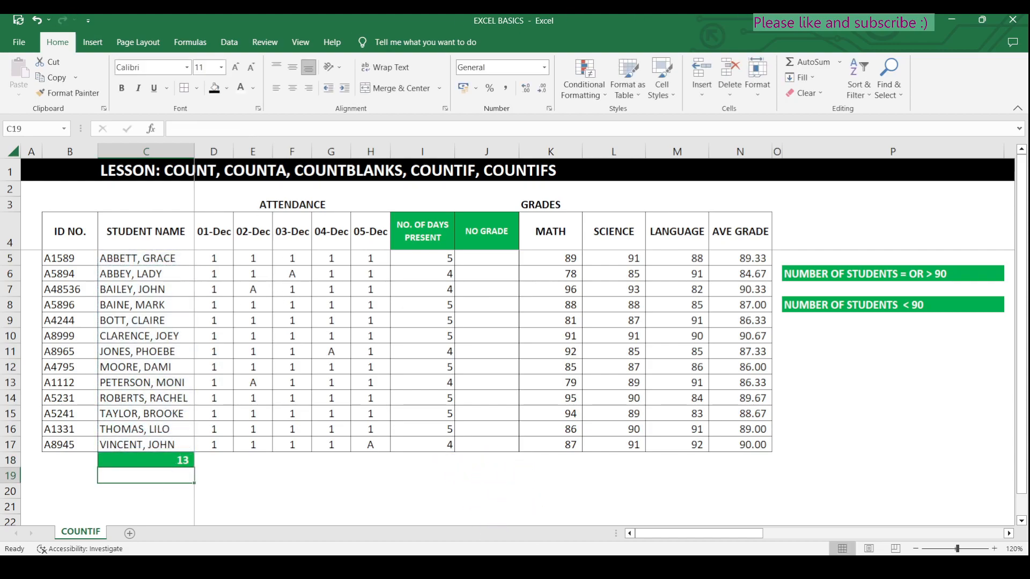
pyautogui.click(155, 458)
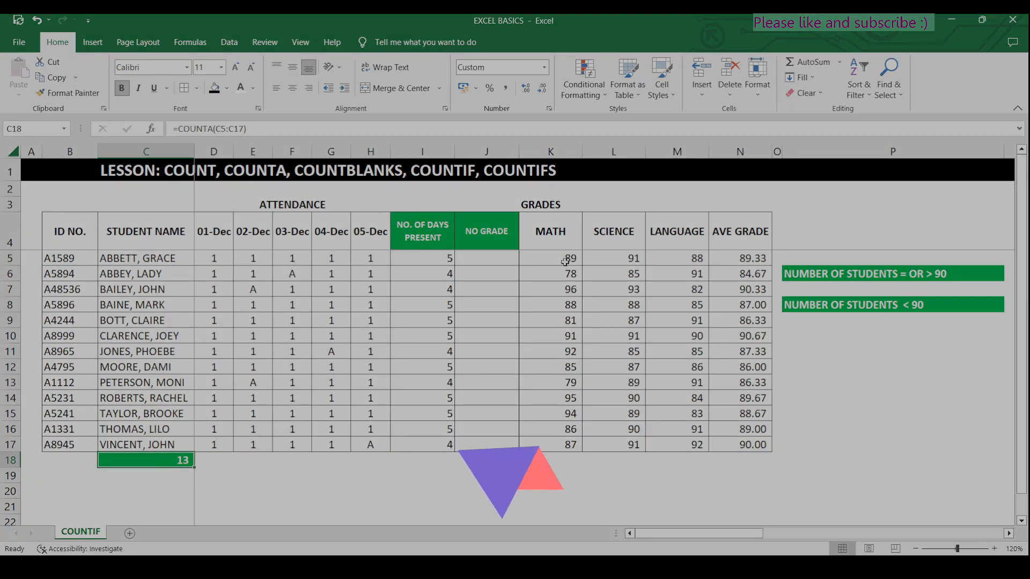
# Clear the first student's Science grade and the second student's Science and Language grades
pyautogui.click(604, 257)
pyautogui.press('Delete')
pyautogui.moveTo(616, 275); pyautogui.dragTo(665, 275)
pyautogui.press('Delete')
# Count the first student's missing grades in J5 with =COUNTBLANK(K5:M5)
pyautogui.click(492, 256)
pyautogui.write('=CI')
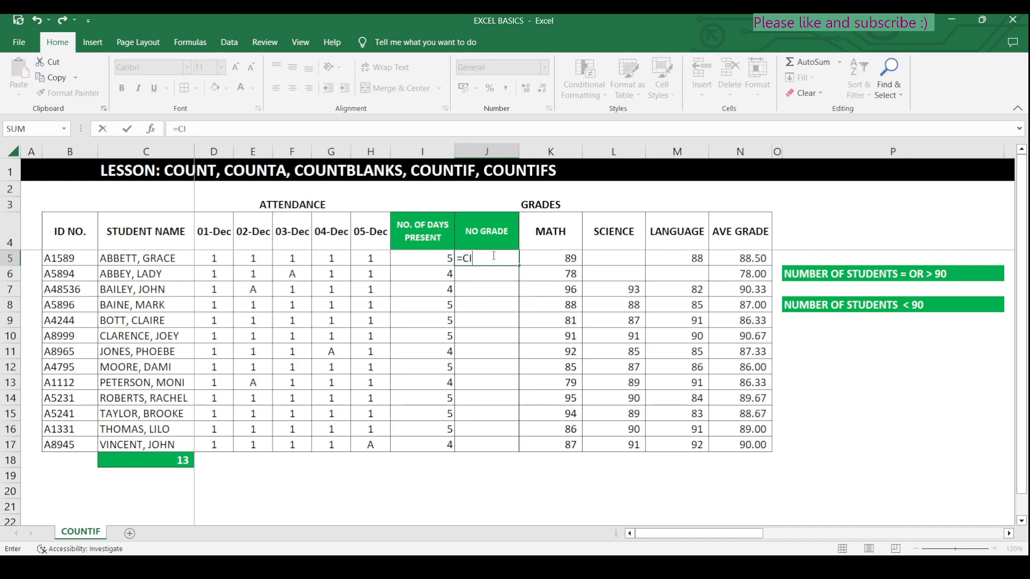
pyautogui.press('BackSpace')
pyautogui.write('OUNTBLANK(')
pyautogui.press('Right')
pyautogui.hotkey('shift', 'Right')
pyautogui.hotkey('shift', 'Right')
pyautogui.press('Return')
# Fill the blank-count formula down to J6 and compare both counts with the empty grade cells
pyautogui.click(492, 255)
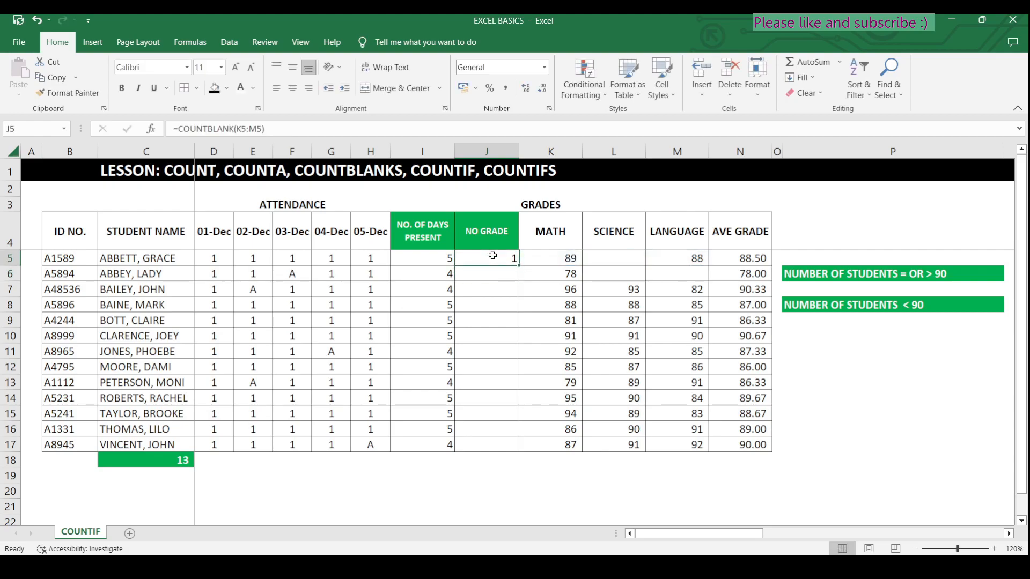
pyautogui.moveTo(518, 266); pyautogui.dragTo(517, 279)
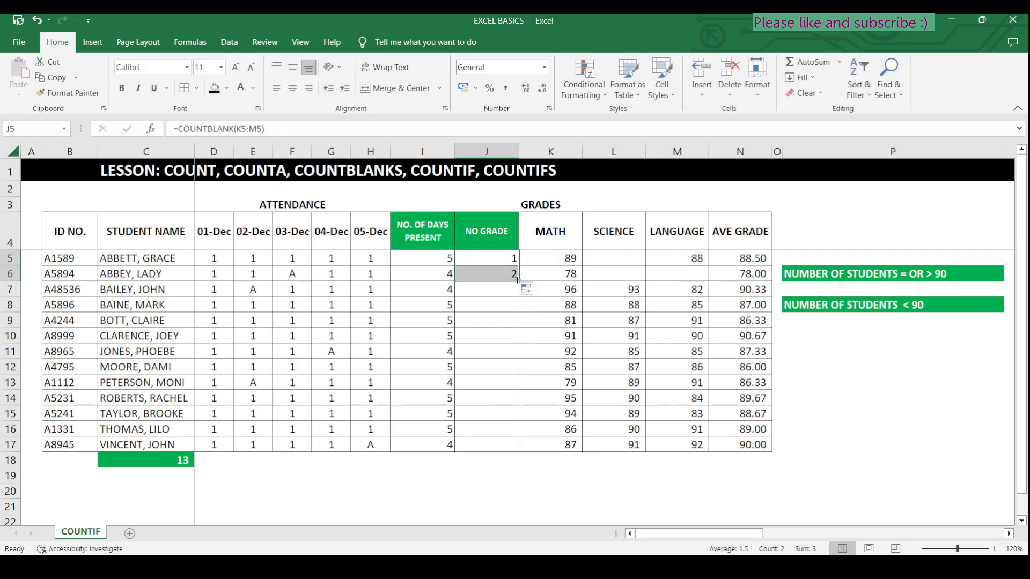
pyautogui.click(619, 256)
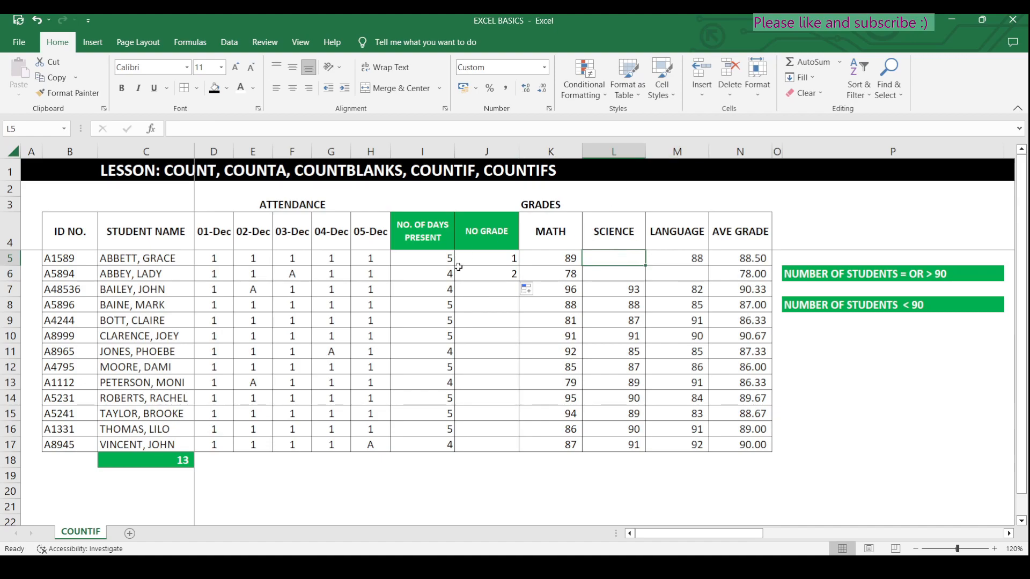
pyautogui.click(502, 262)
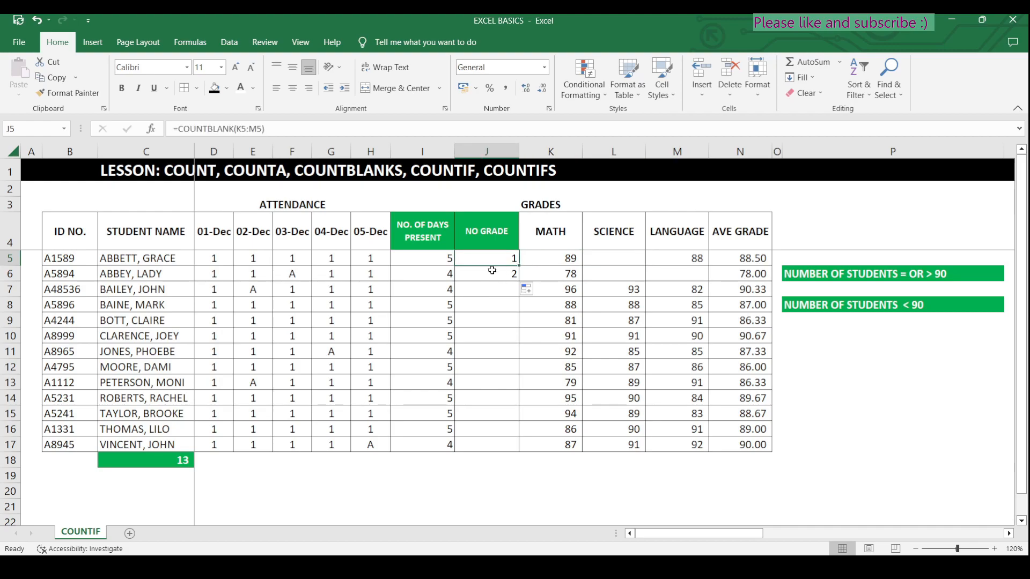
pyautogui.moveTo(615, 273); pyautogui.dragTo(679, 273)
pyautogui.click(492, 302)
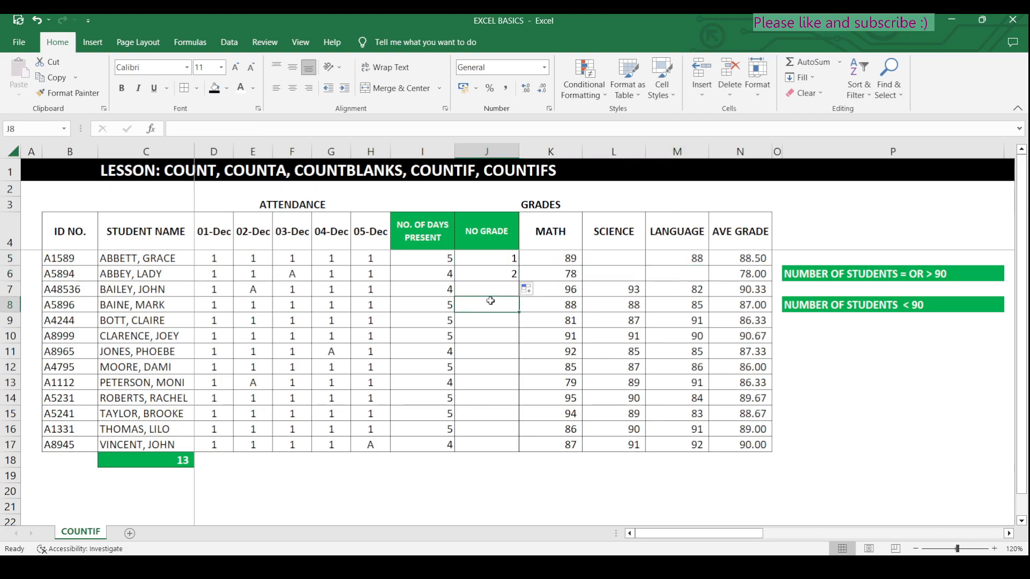
# Undo the NO GRADE formulas and the cleared Science and Language grades
pyautogui.hotkey('ctrl', 'z')
pyautogui.hotkey('ctrl', 'z')
pyautogui.hotkey('ctrl', 'z')
pyautogui.hotkey('ctrl', 'z')
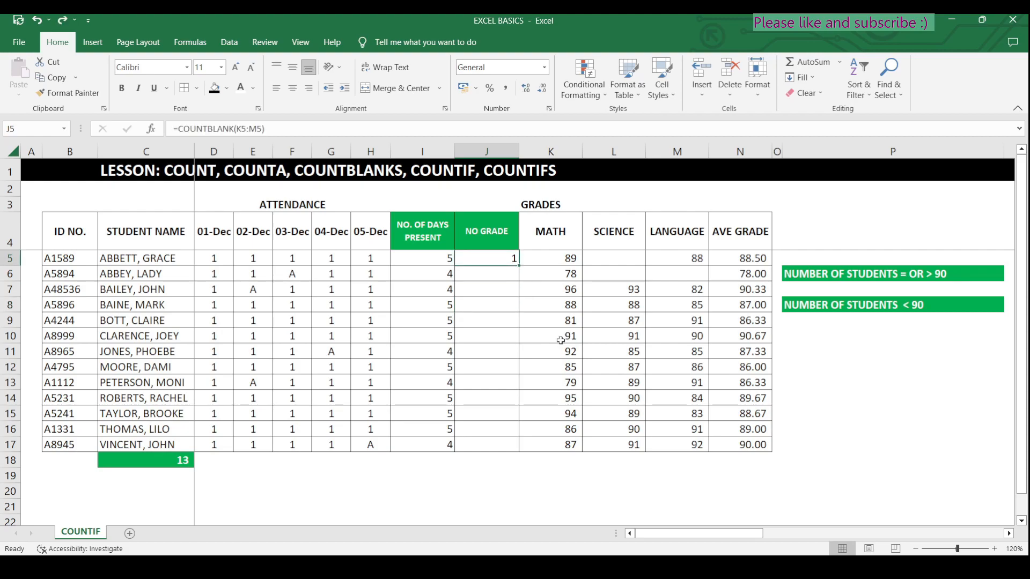
pyautogui.click(826, 335)
pyautogui.click(922, 394)
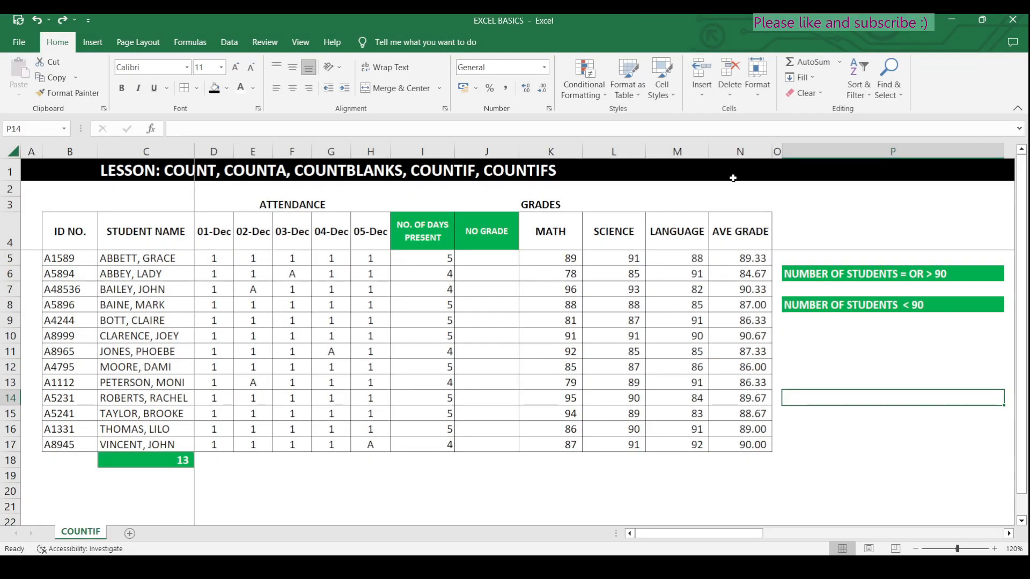
# Count the average grades of 90 or more in P7 with =COUNTIF(N:N,">=90")
pyautogui.click(740, 151)
pyautogui.click(824, 388)
pyautogui.moveTo(739, 262); pyautogui.dragTo(734, 446)
pyautogui.click(875, 379)
pyautogui.click(825, 290)
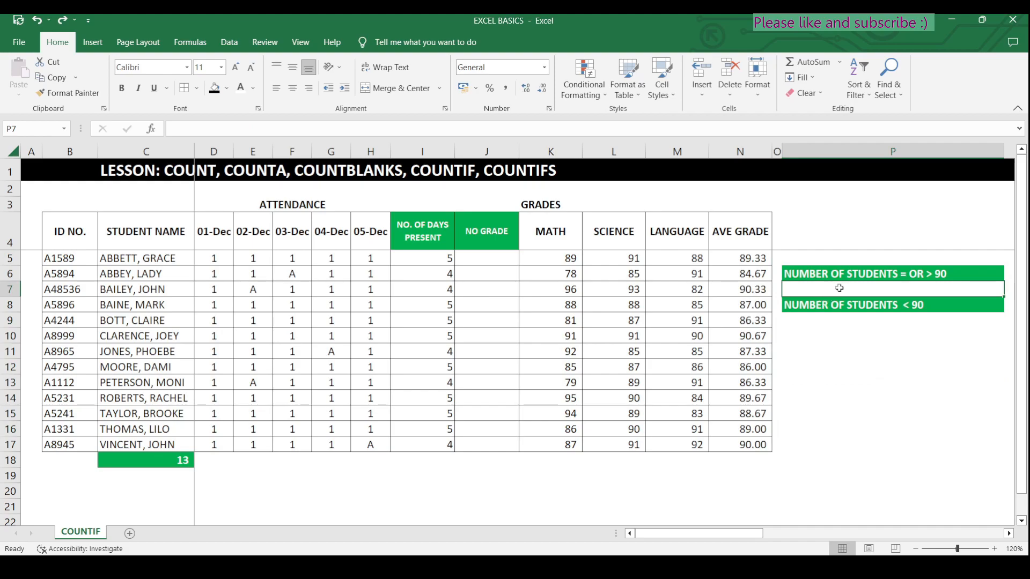
pyautogui.write('=')
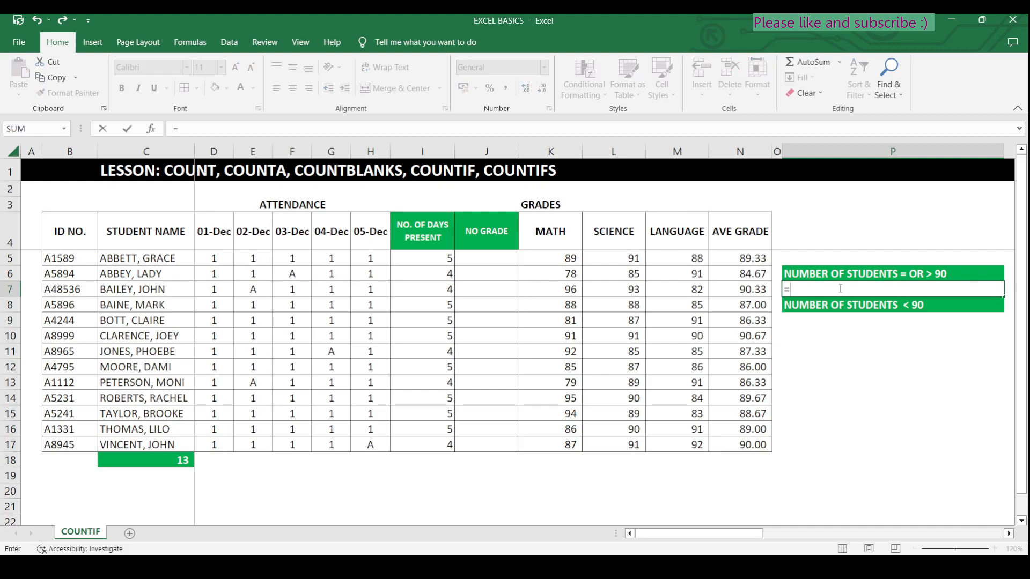
pyautogui.write('COUNTIF')
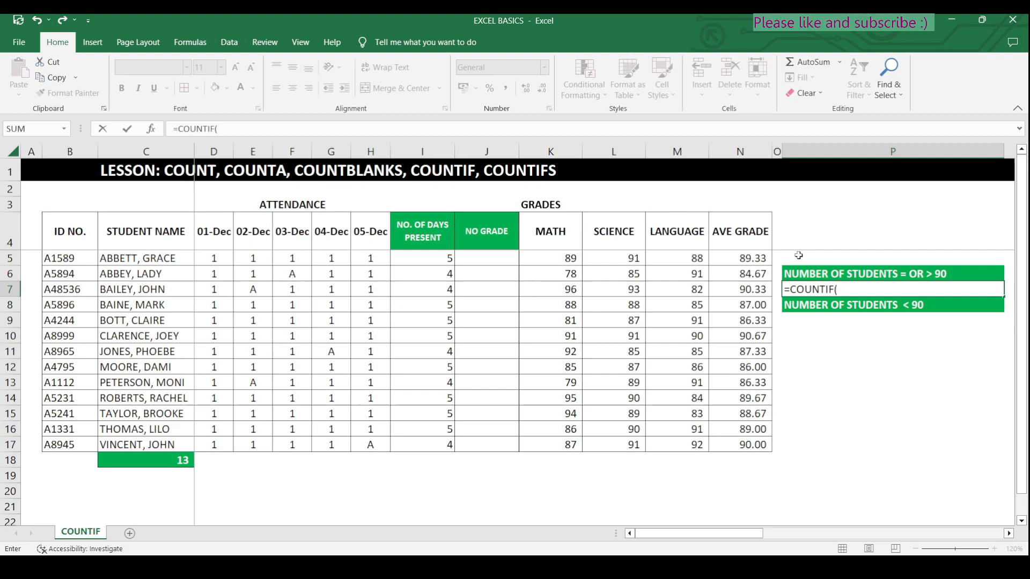
pyautogui.write('(')
pyautogui.click(737, 152)
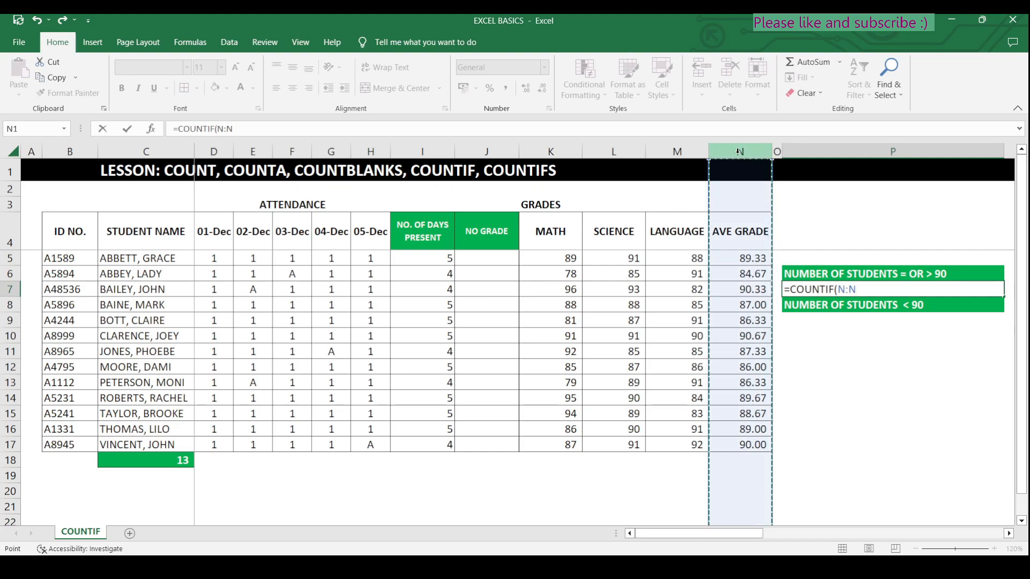
pyautogui.write(',">=90')
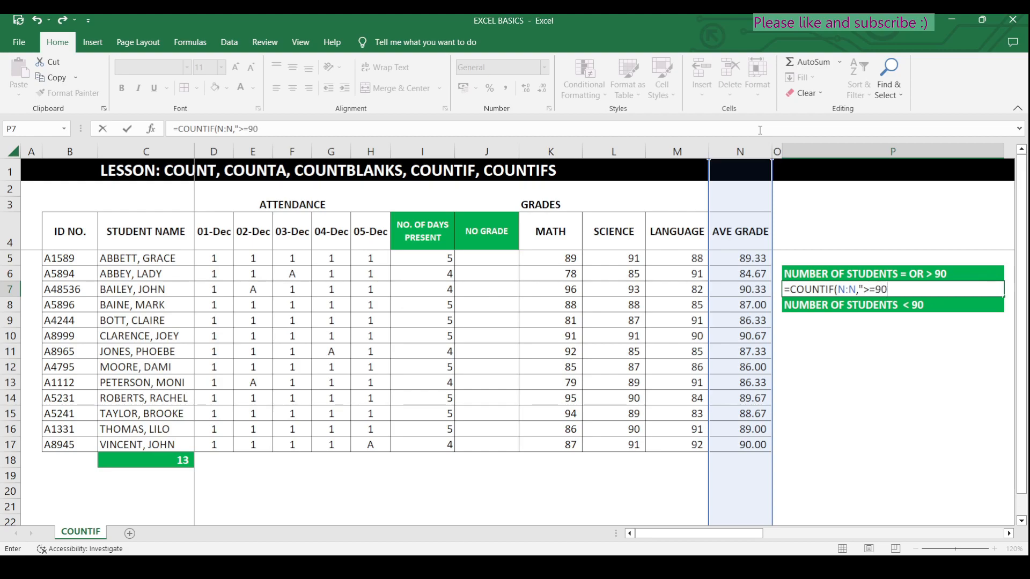
pyautogui.press('Return')
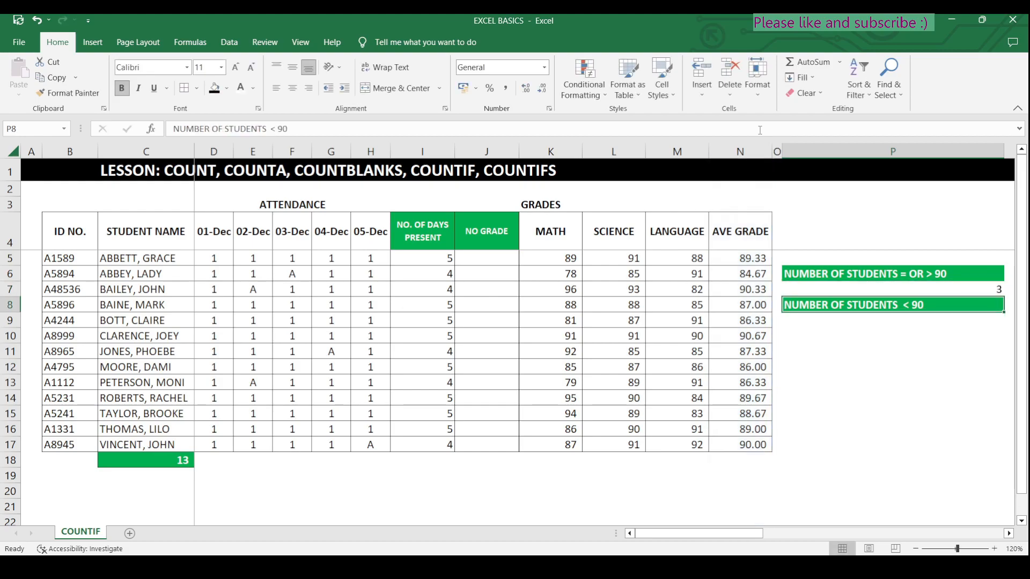
# Copy the COUNTIF formula from P7 into P9, under the NUMBER OF STUDENTS < 90 heading
pyautogui.click(858, 321)
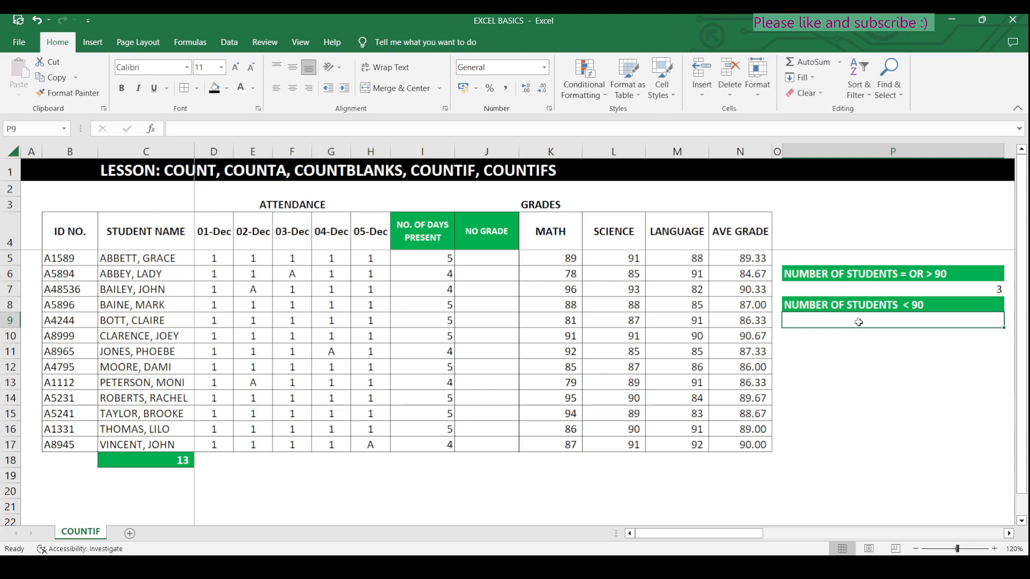
pyautogui.press('Up')
pyautogui.press('Up')
pyautogui.hotkey('ctrl', 'c')
pyautogui.press('Down')
pyautogui.press('Down')
pyautogui.hotkey('ctrl', 'v')
pyautogui.press('F2')
pyautogui.press('Return')
# Change the COUNTIF criterion in P9 to "<90"
pyautogui.click(892, 322)
pyautogui.click(243, 130)
pyautogui.press('BackSpace')
pyautogui.press('BackSpace')
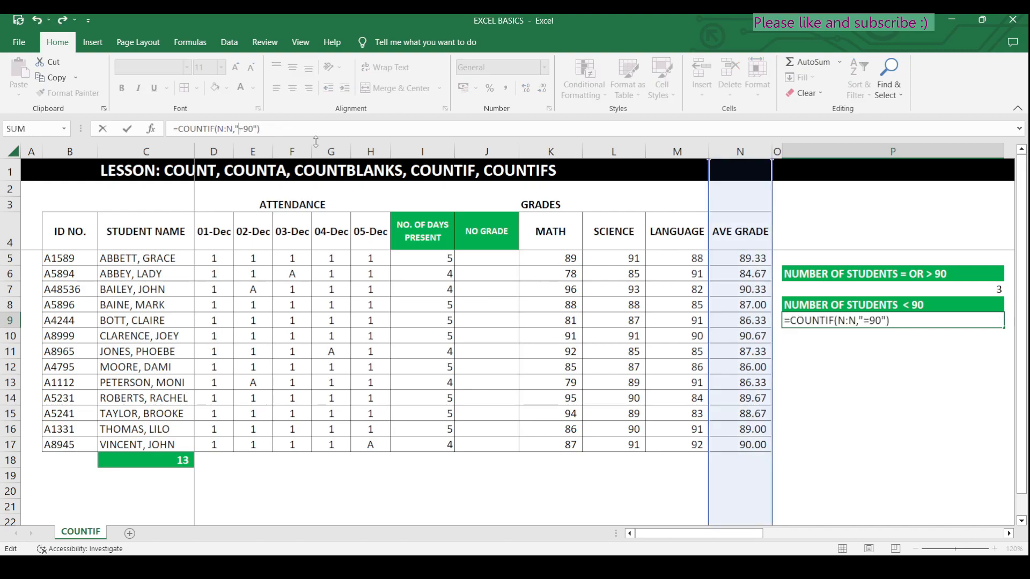
pyautogui.write('<')
pyautogui.press('Return')
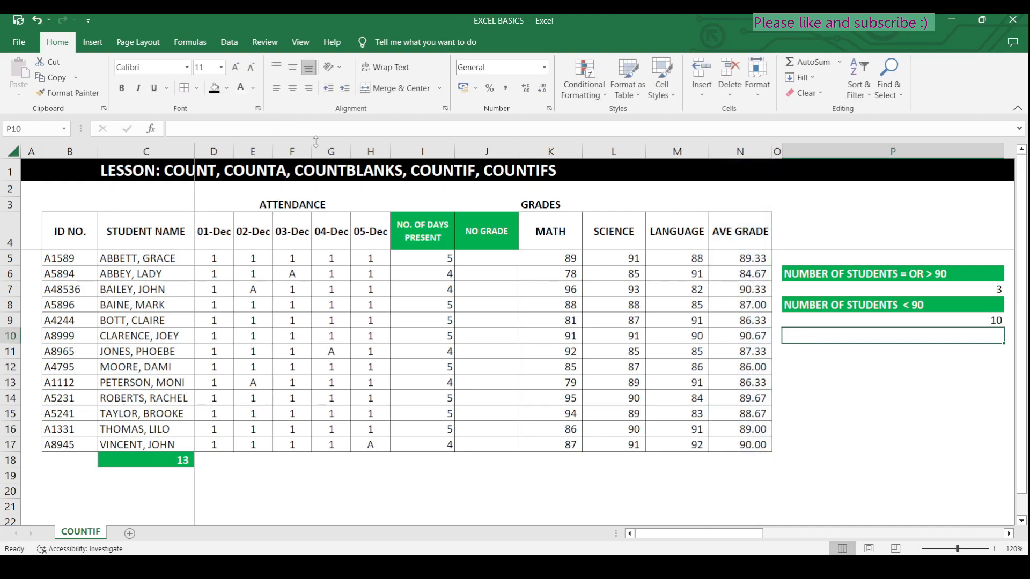
# Review the two COUNTIF cells and the student count in C18 against the AVE GRADE column
pyautogui.click(891, 292)
pyautogui.click(892, 317)
pyautogui.click(142, 461)
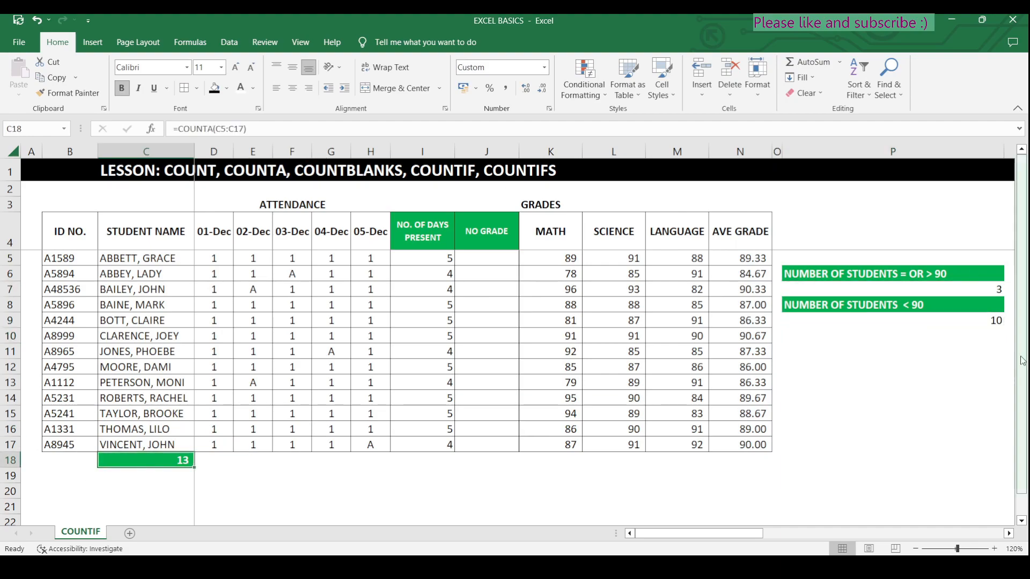
pyautogui.click(784, 400)
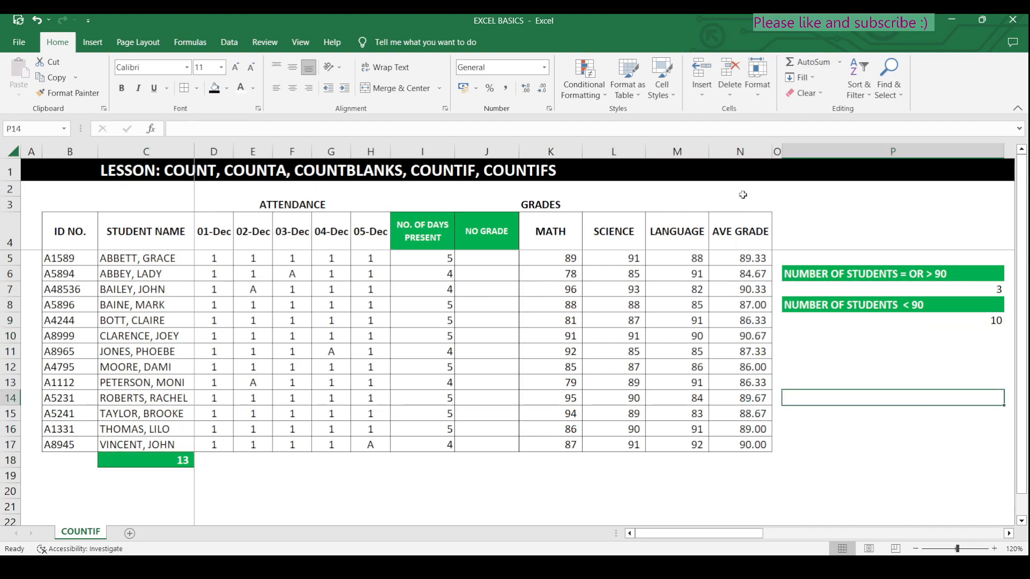
pyautogui.click(736, 152)
pyautogui.moveTo(742, 244); pyautogui.dragTo(731, 464)
pyautogui.click(858, 398)
pyautogui.click(739, 152)
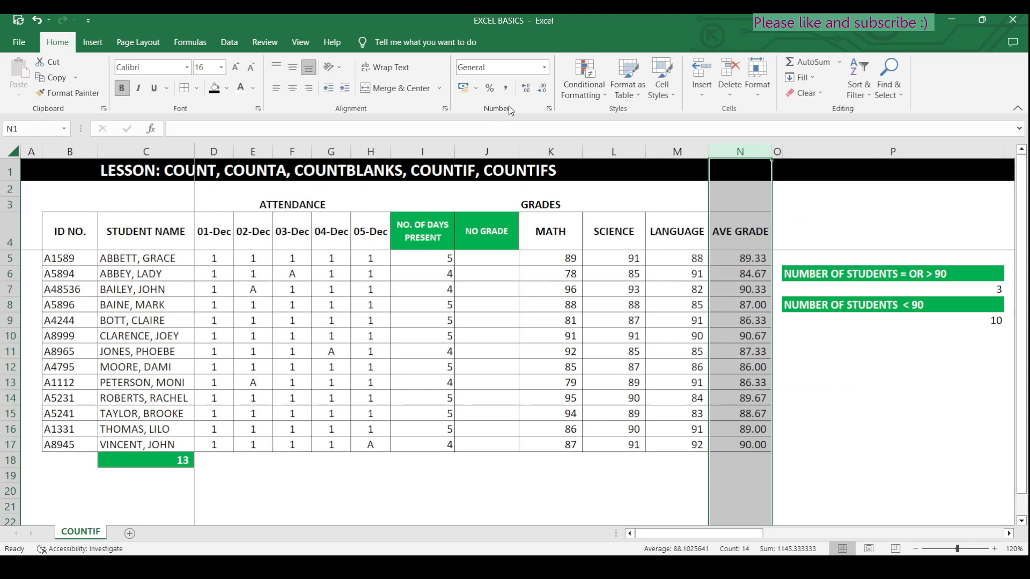
pyautogui.click(840, 398)
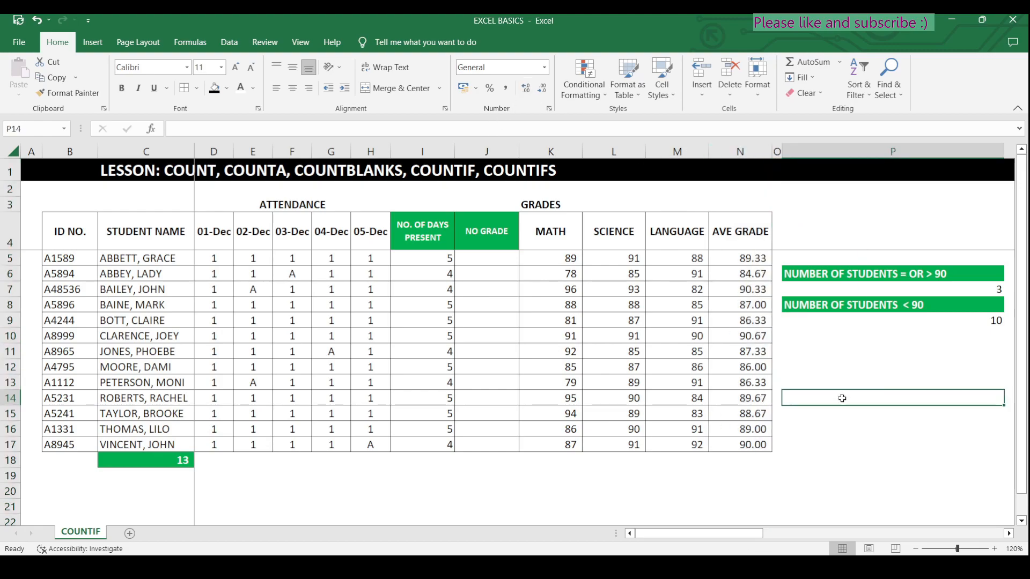
pyautogui.click(756, 398)
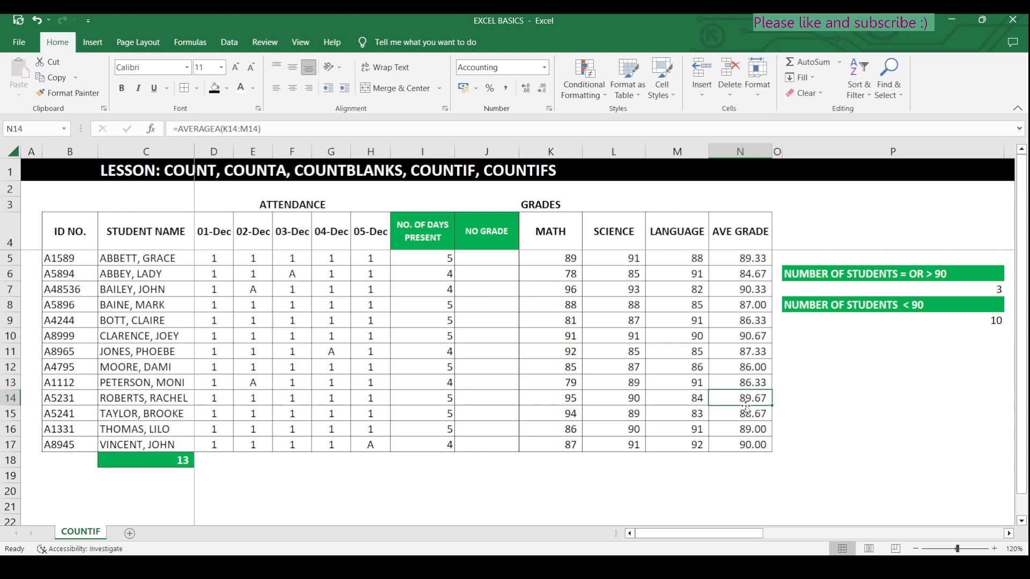
pyautogui.click(831, 288)
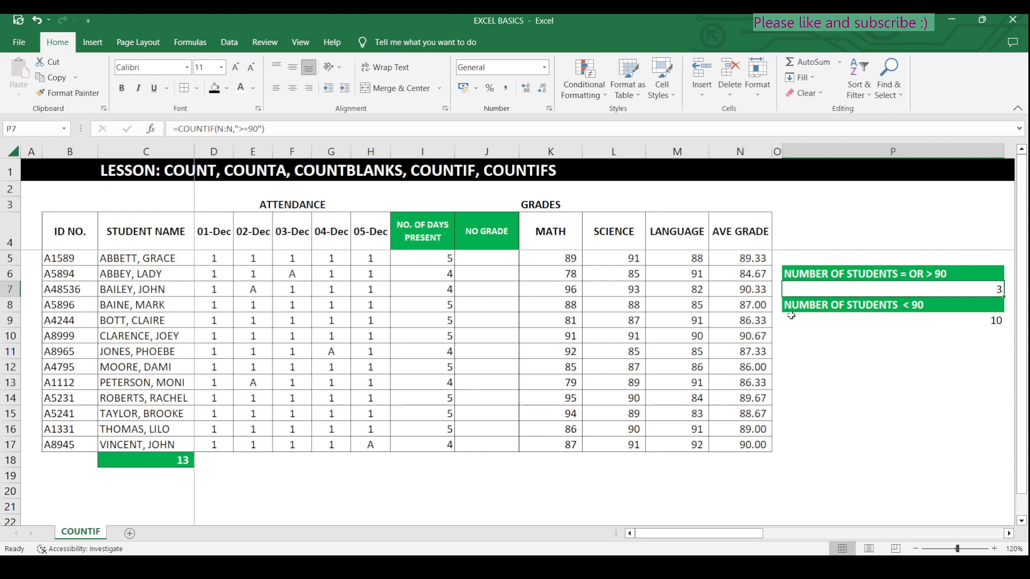
pyautogui.click(754, 153)
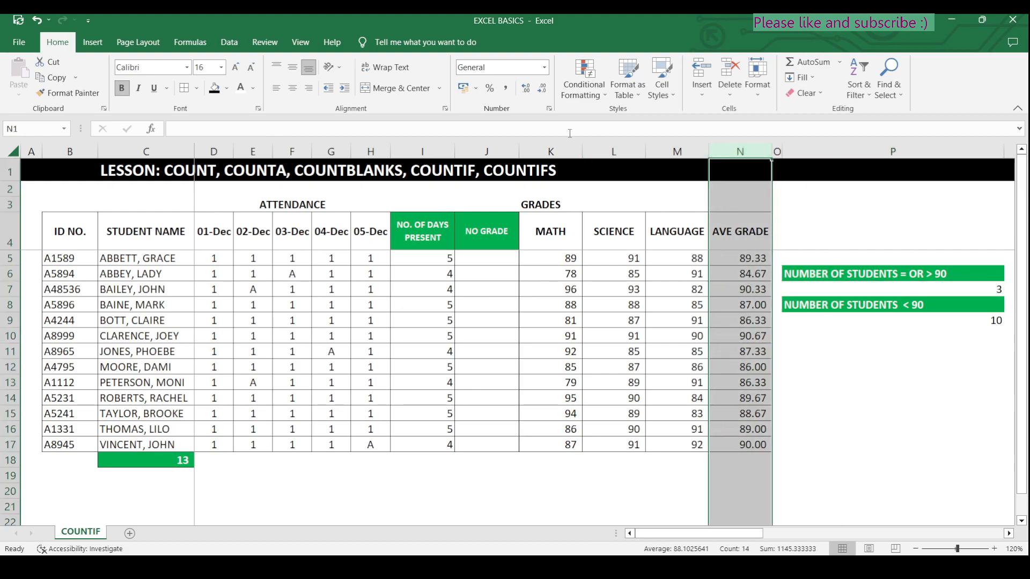
# Examine the STUDENT GROUP, PRODUCT and QUANTITY table in columns R to T and the product criteria table starting in column V
pyautogui.click(752, 351)
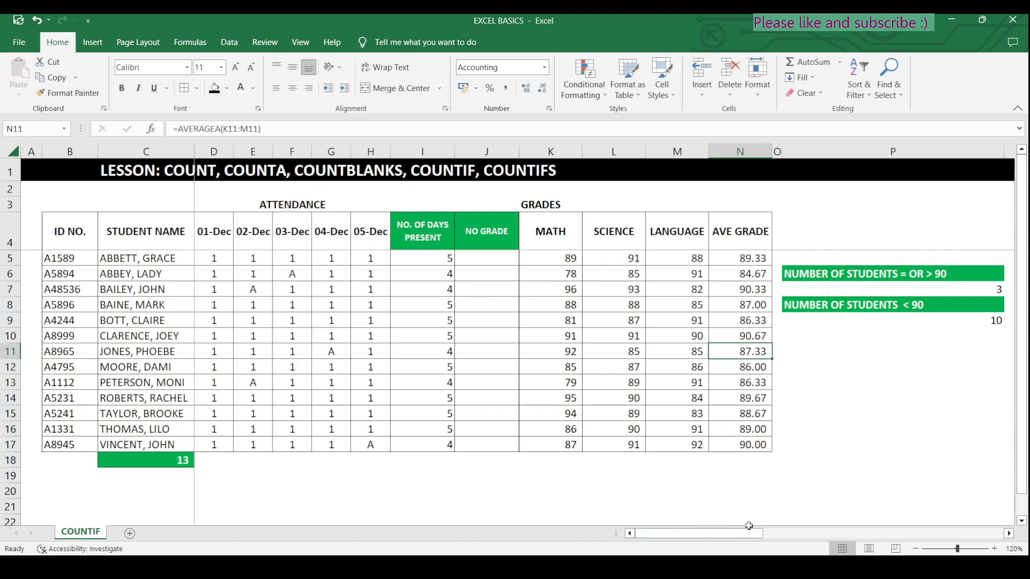
pyautogui.moveTo(742, 536); pyautogui.dragTo(769, 538)
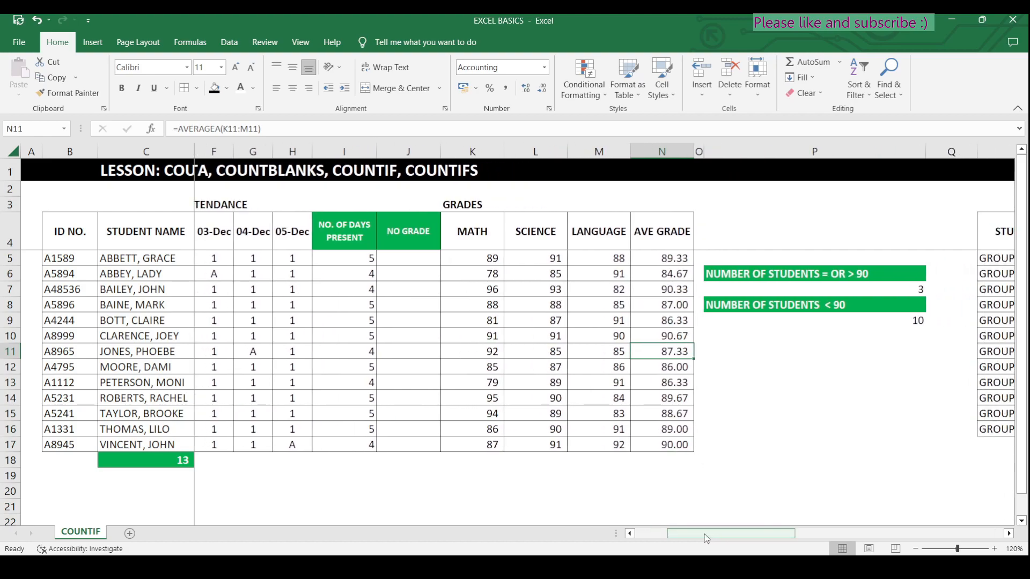
pyautogui.moveTo(699, 536); pyautogui.dragTo(699, 536)
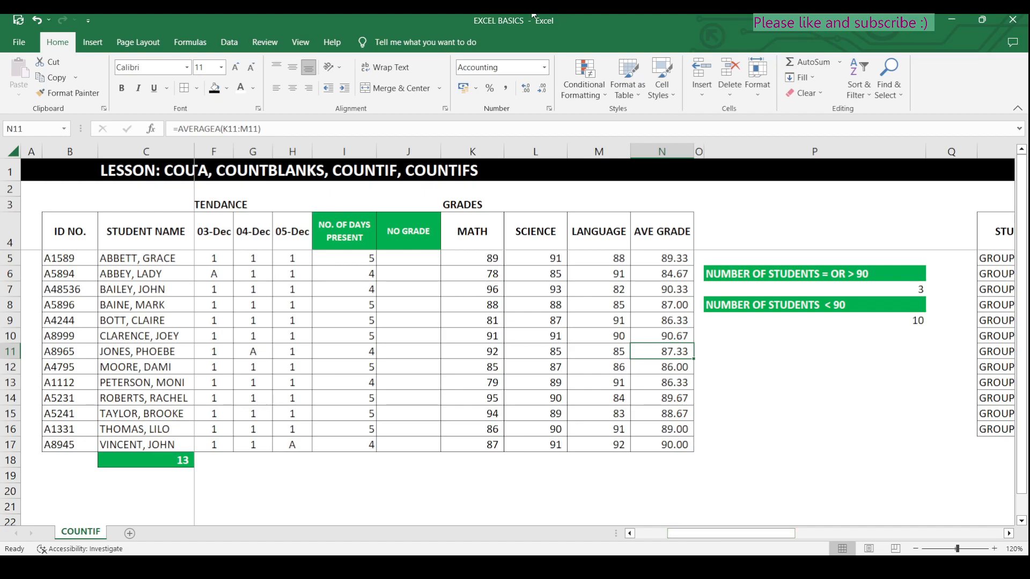
pyautogui.moveTo(710, 536); pyautogui.dragTo(871, 536)
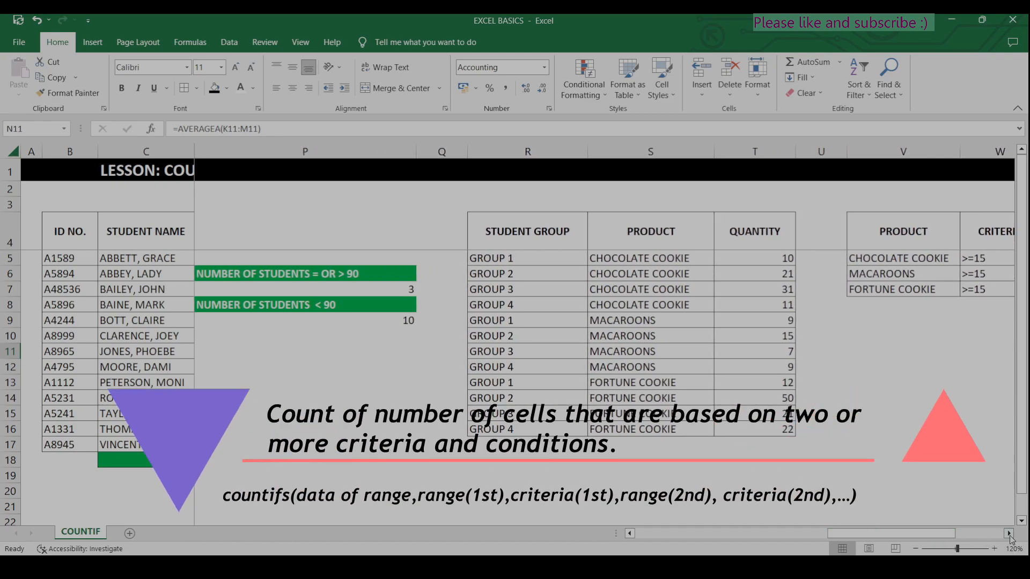
pyautogui.click(1008, 534)
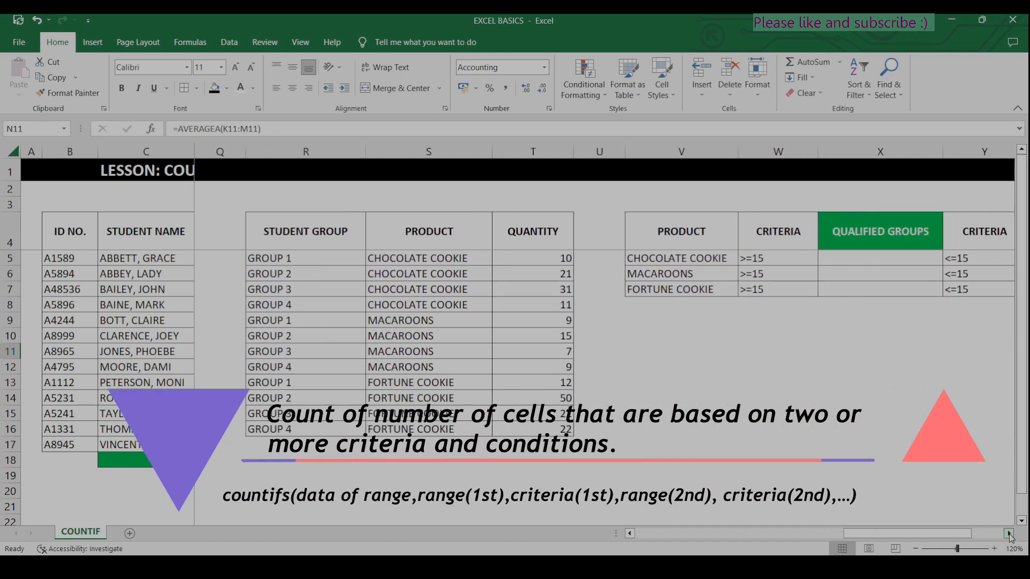
pyautogui.click(834, 259)
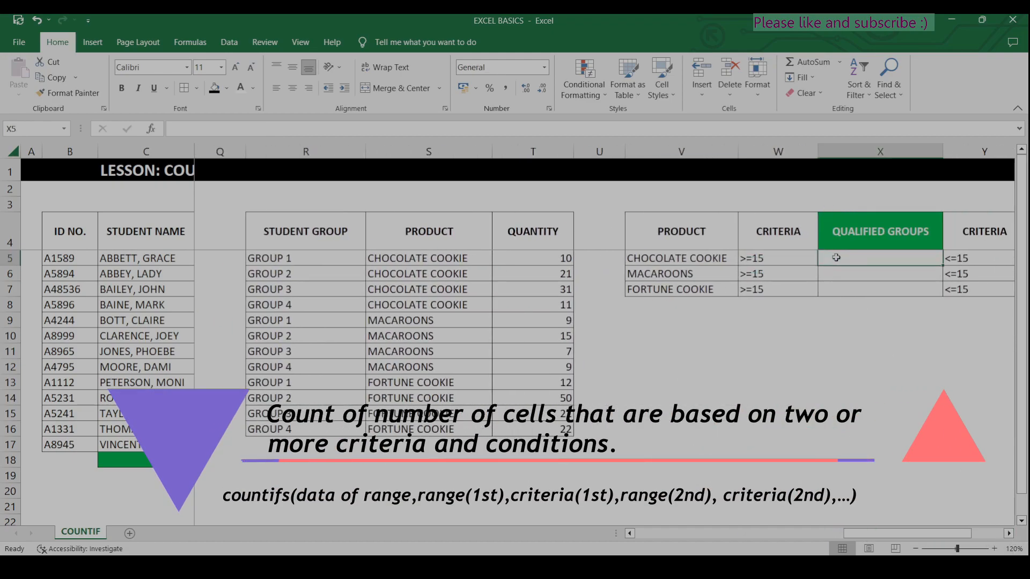
pyautogui.click(857, 335)
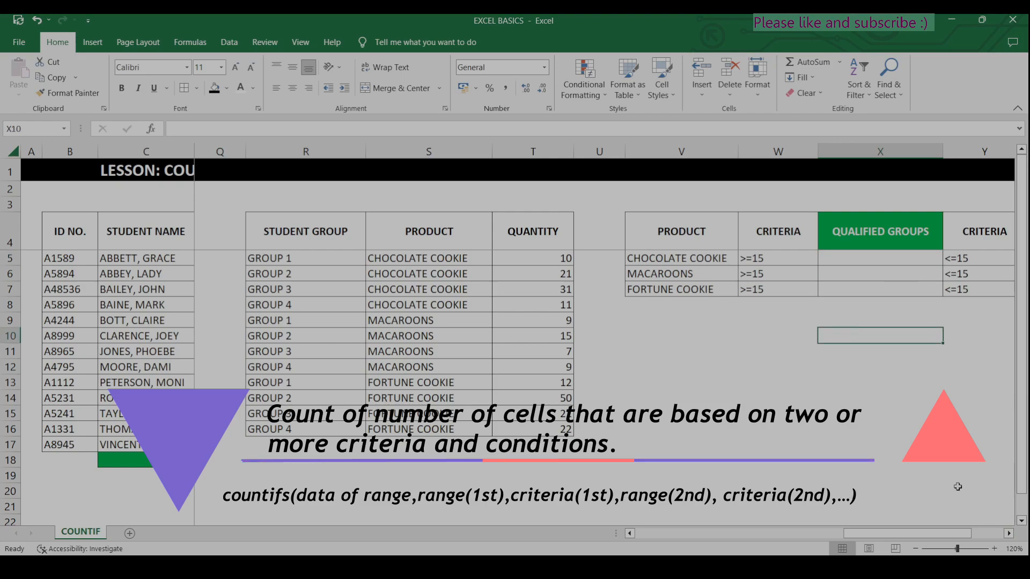
pyautogui.click(1008, 534)
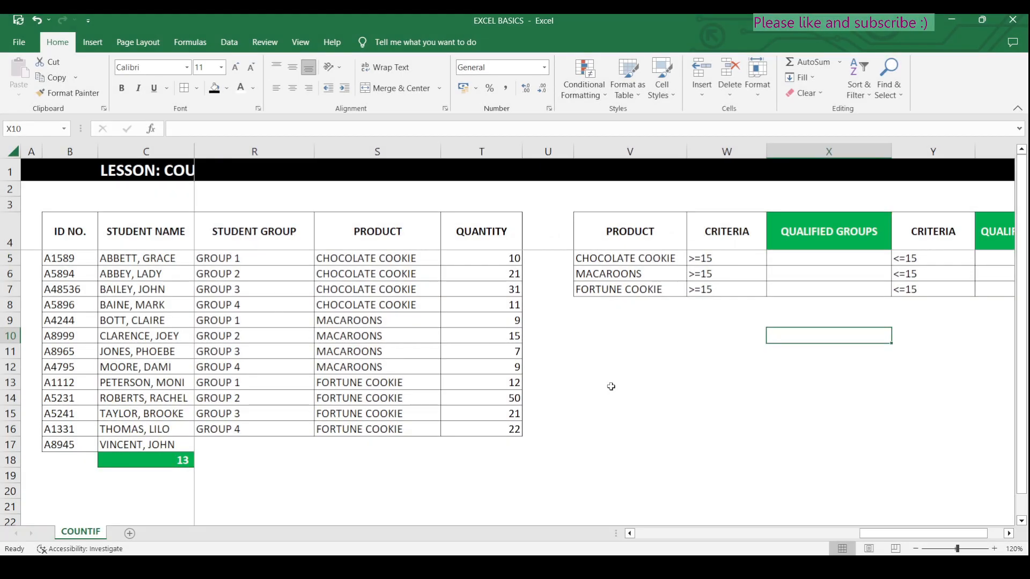
pyautogui.click(630, 382)
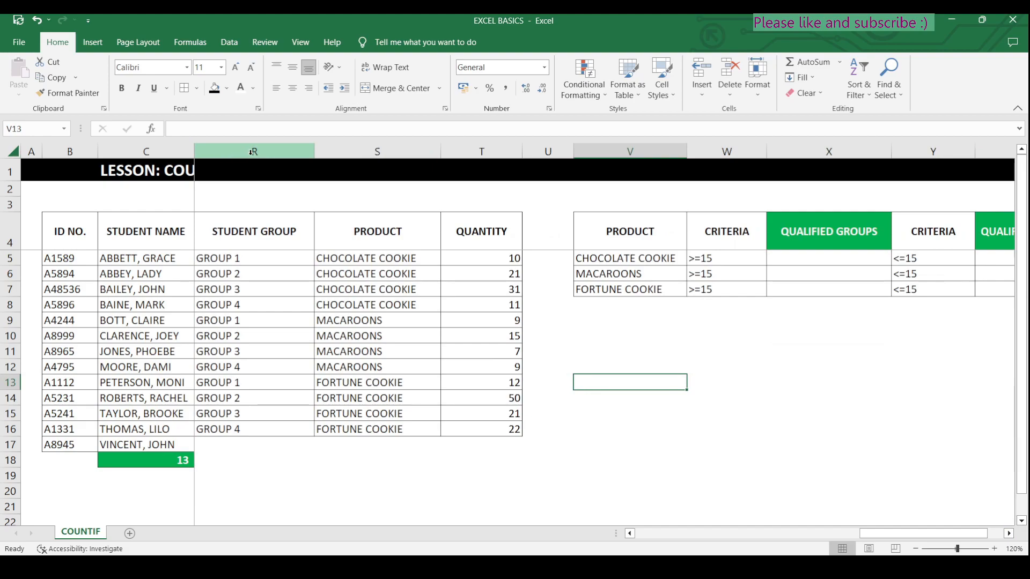
pyautogui.moveTo(260, 260); pyautogui.dragTo(280, 369)
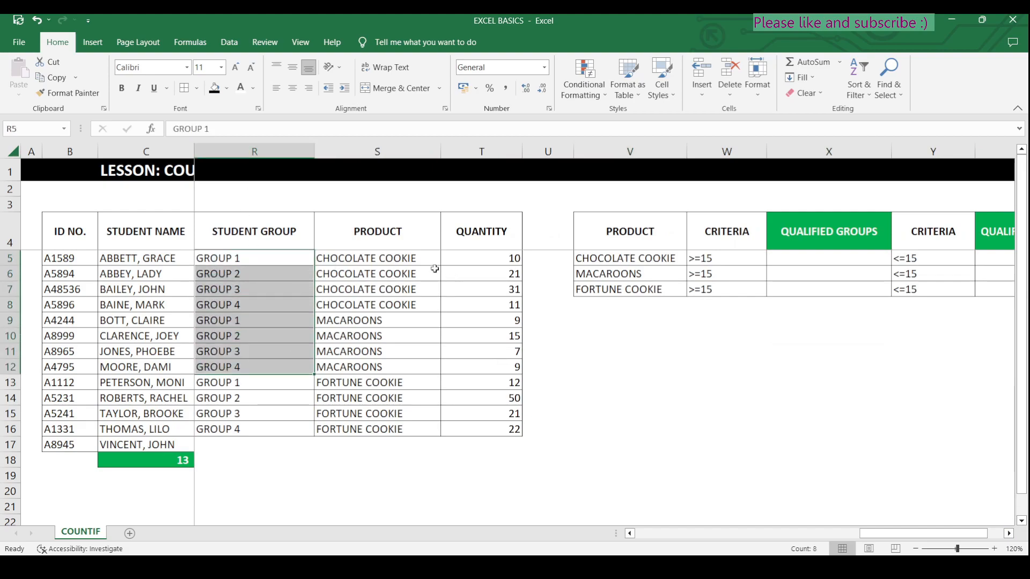
pyautogui.moveTo(408, 261); pyautogui.dragTo(420, 424)
pyautogui.moveTo(480, 257); pyautogui.dragTo(485, 424)
pyautogui.click(843, 365)
# Count the chocolate cookie groups that meet the >=15 criterion in X5 with =COUNTIFS(S:S,V5,T:T,W5)
pyautogui.click(838, 262)
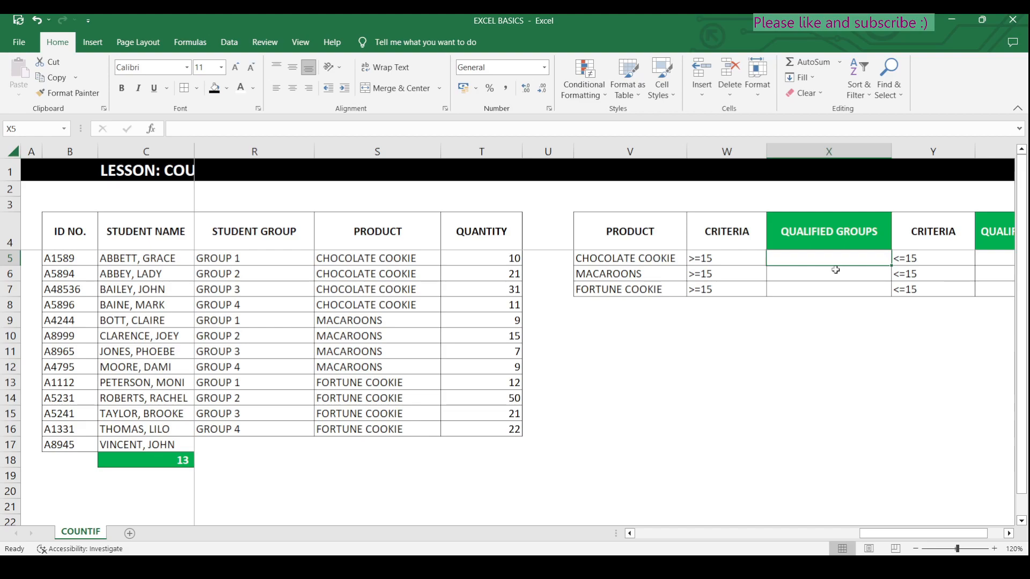
pyautogui.click(780, 259)
pyautogui.write('=CO')
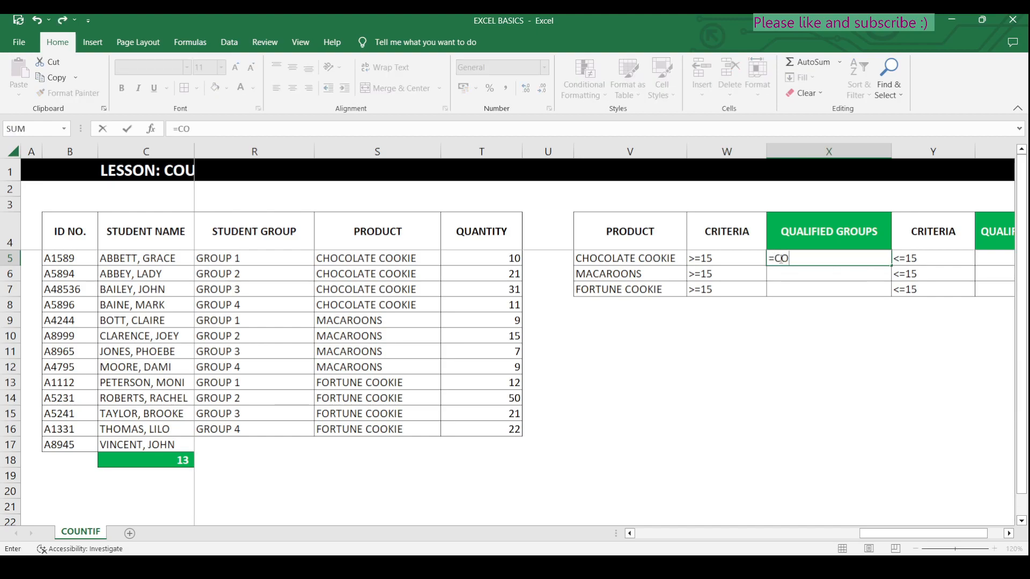
pyautogui.write('UNTIFS(')
pyautogui.click(400, 151)
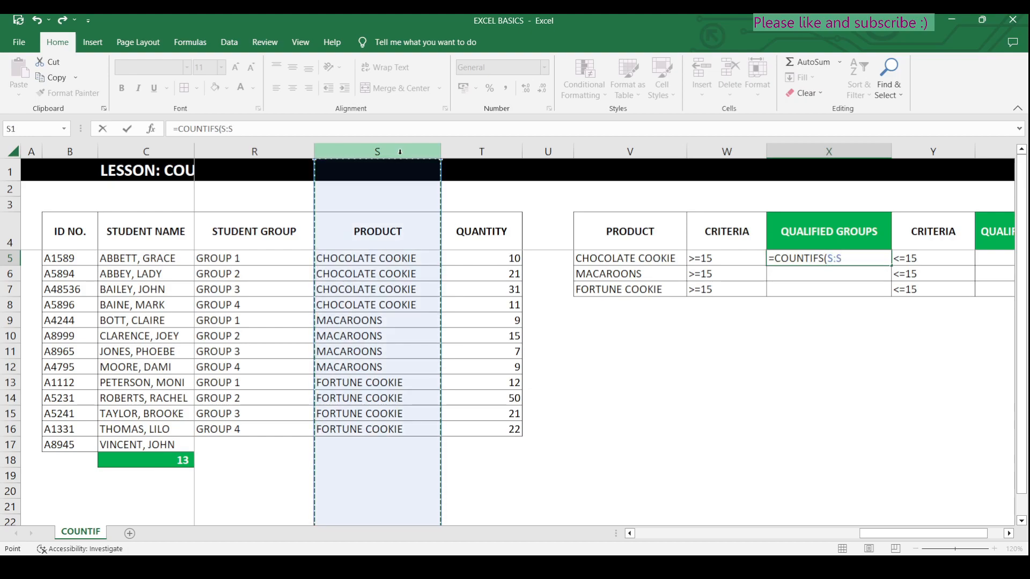
pyautogui.write(',')
pyautogui.click(616, 264)
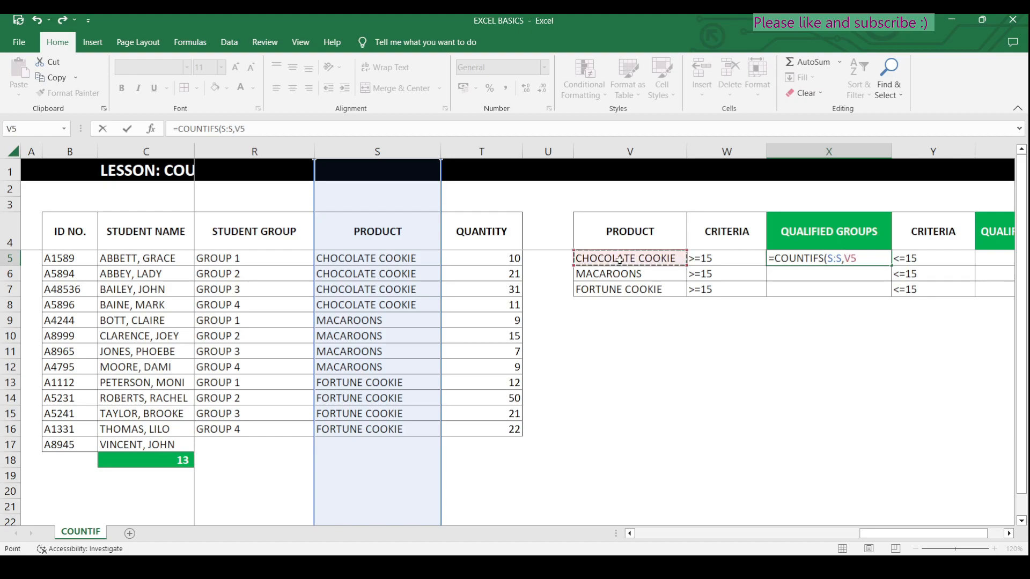
pyautogui.write(',')
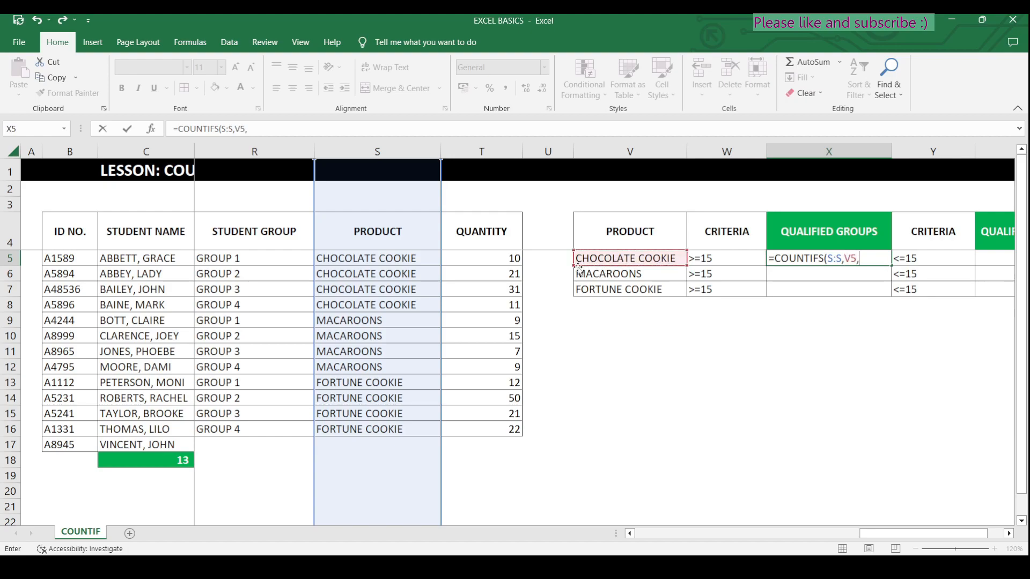
pyautogui.click(503, 146)
pyautogui.write(',')
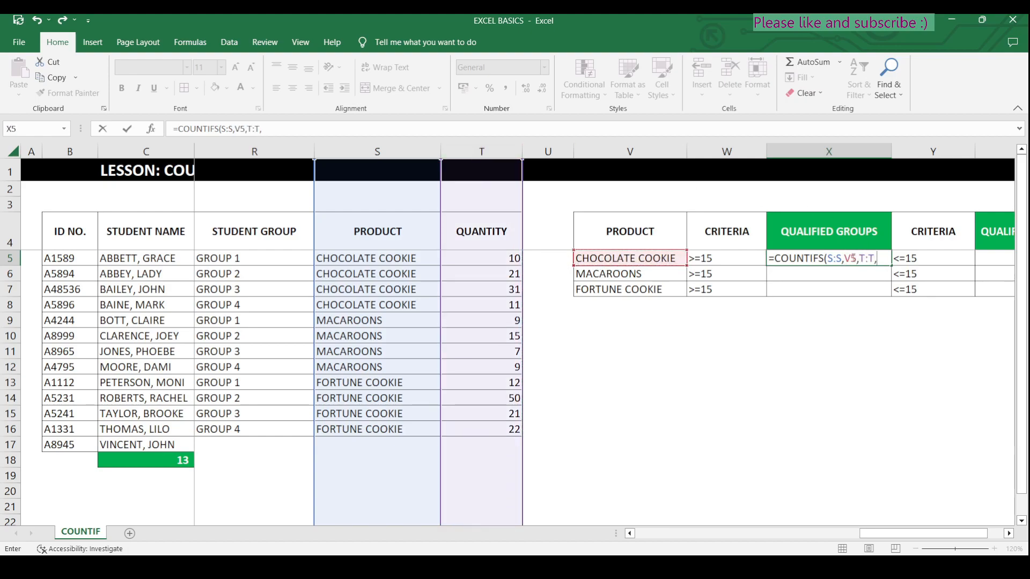
pyautogui.click(721, 257)
pyautogui.hscroll(3, 722, 258)
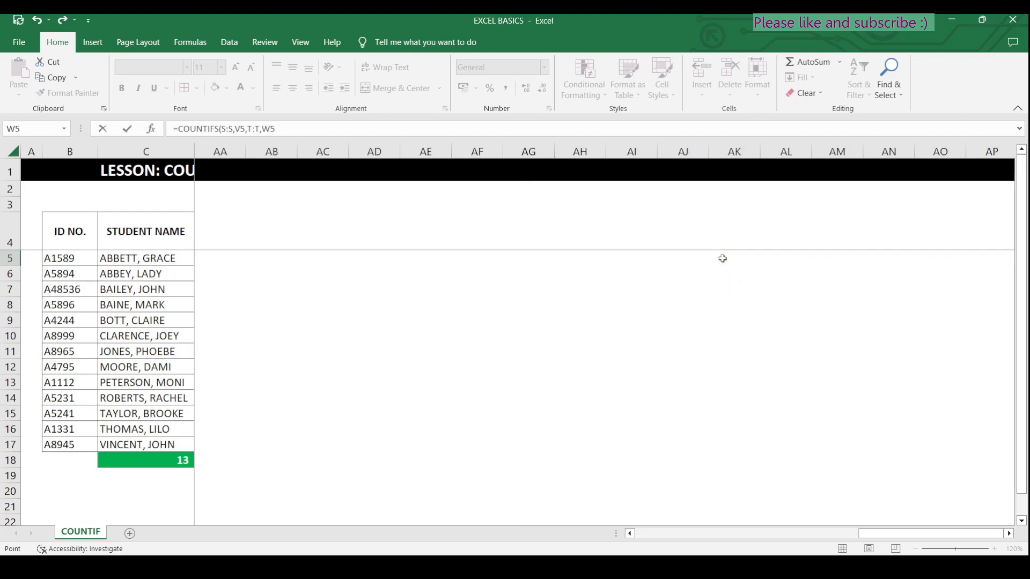
pyautogui.press('Return')
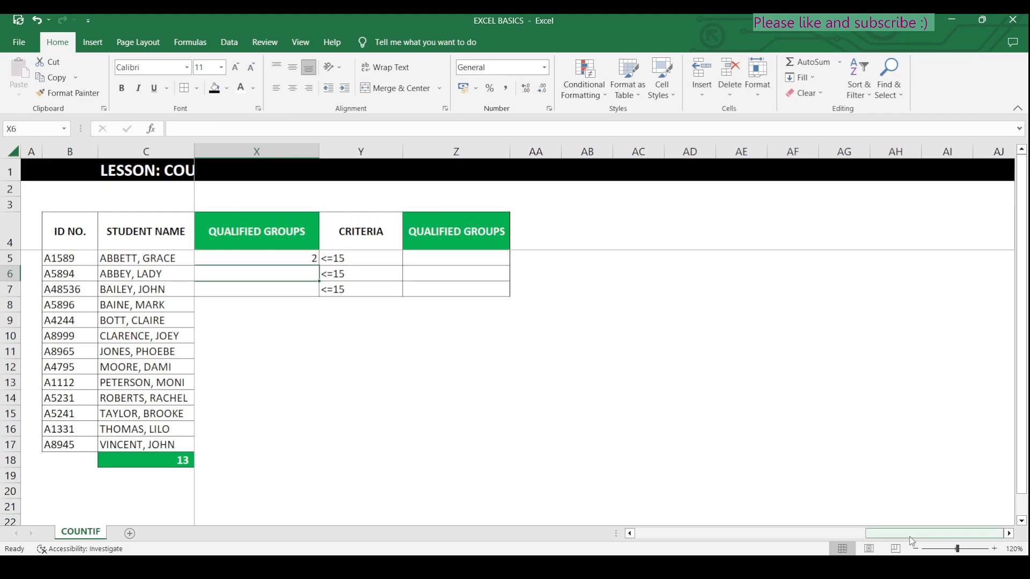
# Fill the COUNTIFS formula from X5 down to X7 for macaroons and fortune cookie
pyautogui.hscroll(-6, 866, 247)
pyautogui.click(872, 256)
pyautogui.moveTo(890, 265); pyautogui.dragTo(891, 298)
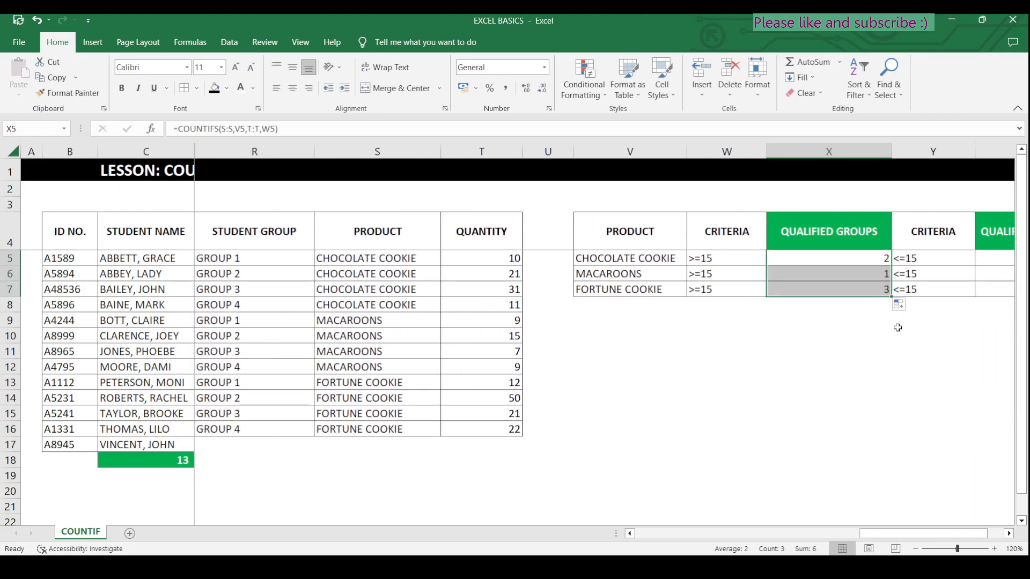
# Check the >=15 QUALIFIED GROUPS counts in X5:X7 against each product's quantities in column T
pyautogui.click(893, 369)
pyautogui.moveTo(879, 534); pyautogui.dragTo(886, 535)
pyautogui.click(812, 264)
pyautogui.moveTo(882, 536); pyautogui.dragTo(876, 535)
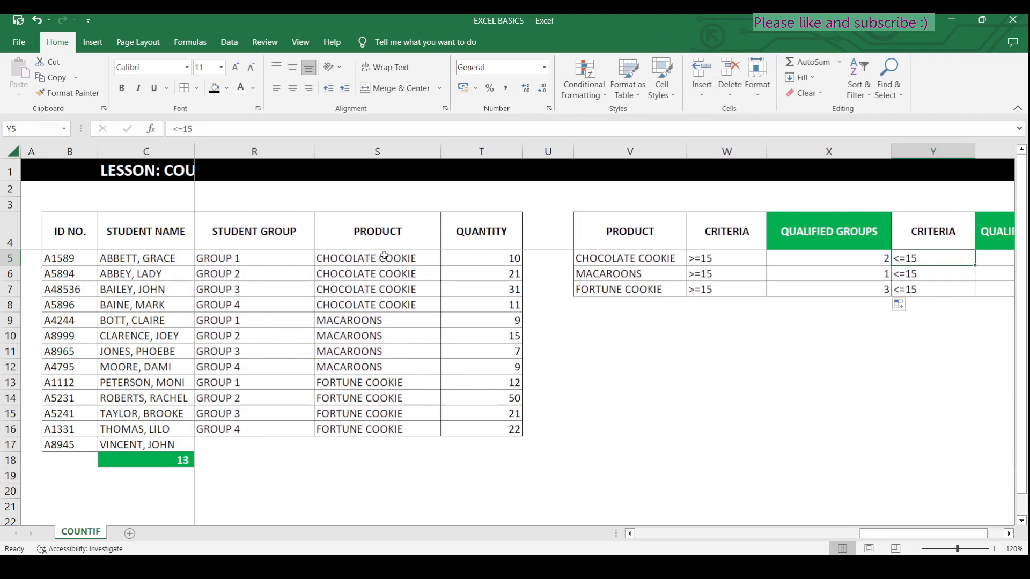
pyautogui.moveTo(488, 258); pyautogui.dragTo(489, 298)
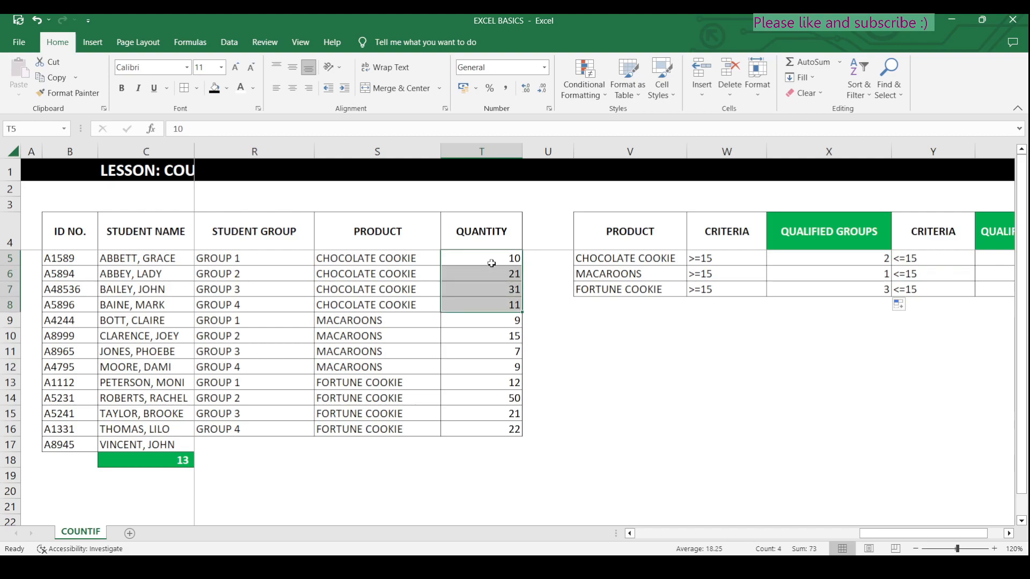
pyautogui.click(490, 272)
pyautogui.click(488, 289)
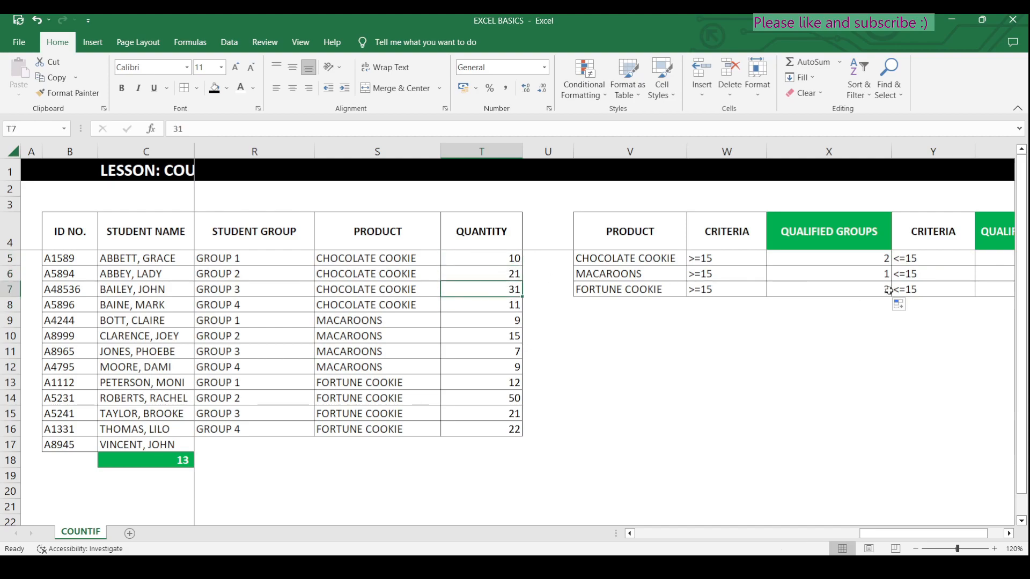
pyautogui.moveTo(382, 320); pyautogui.dragTo(384, 429)
pyautogui.click(471, 336)
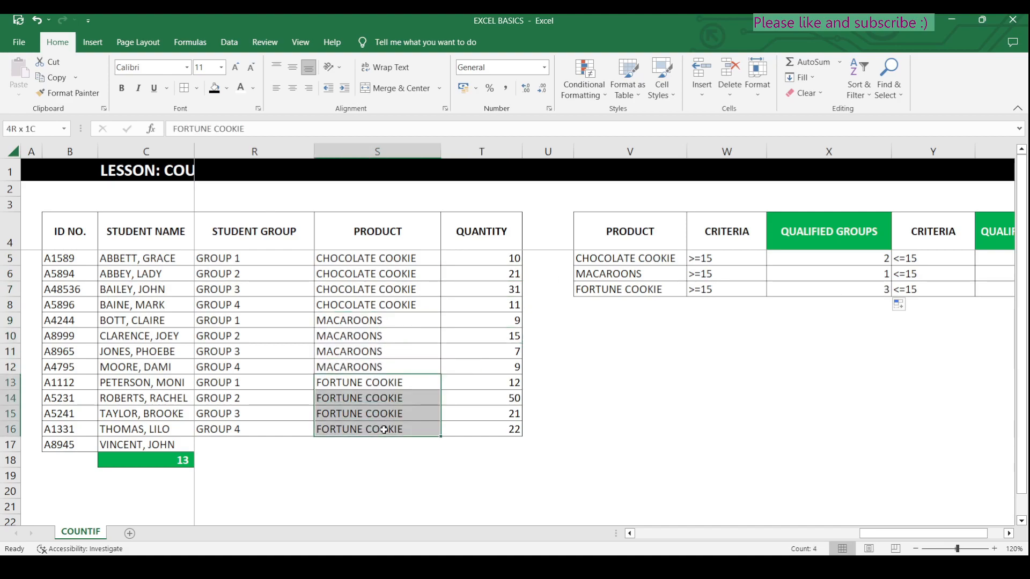
pyautogui.moveTo(490, 401); pyautogui.dragTo(490, 429)
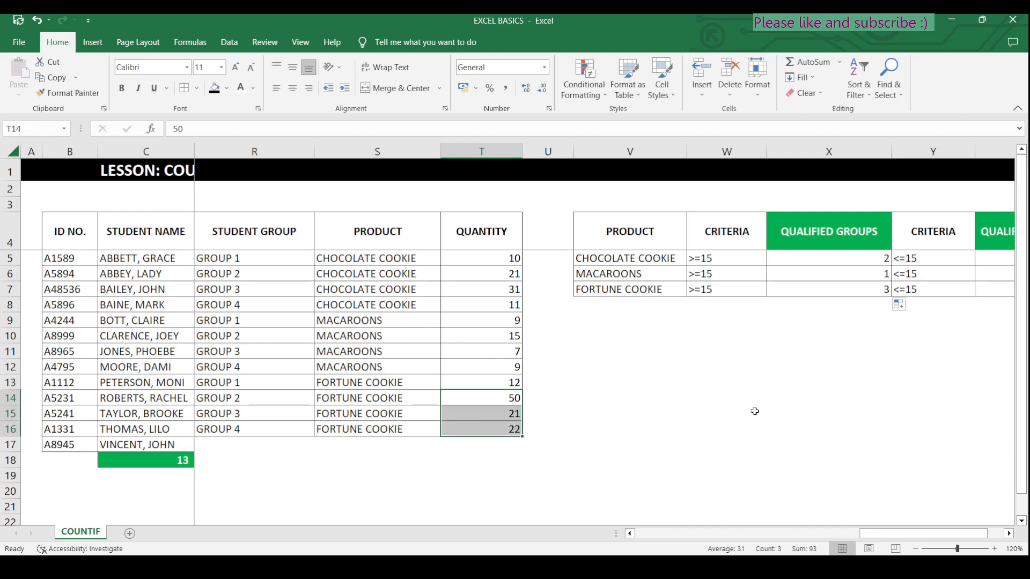
pyautogui.click(812, 458)
# Change the second criterion for chocolate cookie in Y5 to <15
pyautogui.moveTo(899, 535); pyautogui.dragTo(935, 535)
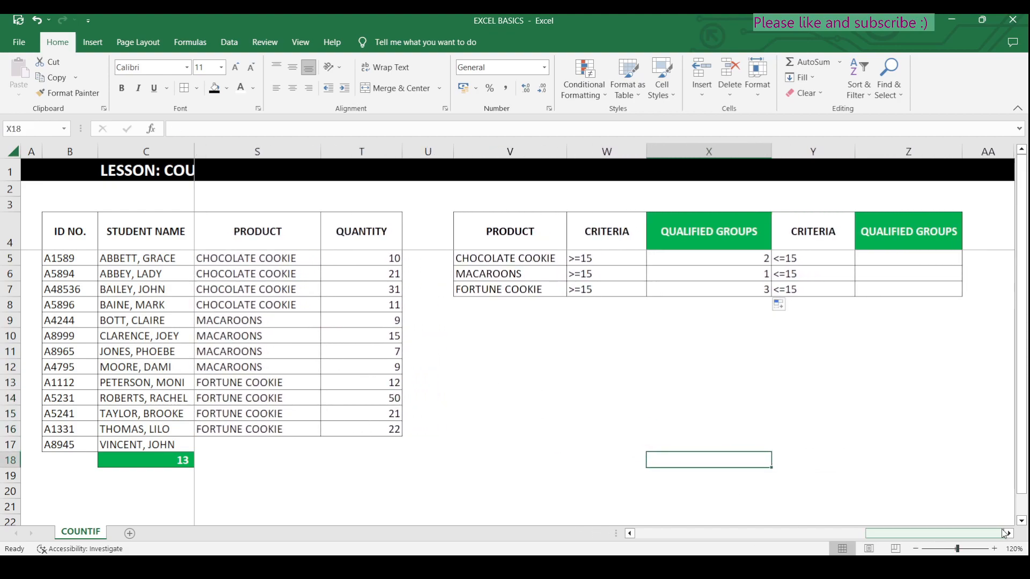
pyautogui.click(1009, 534)
pyautogui.click(1008, 534)
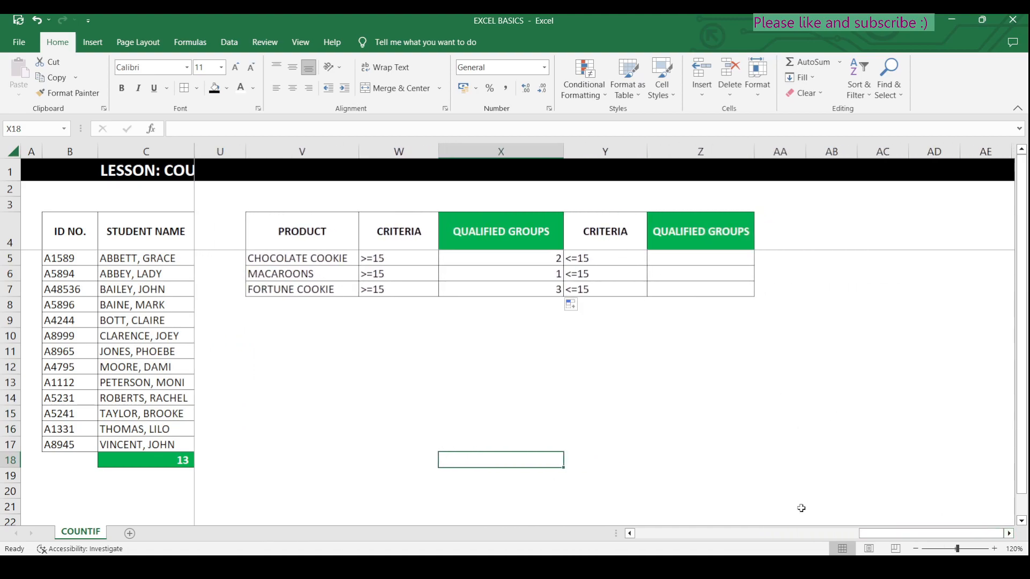
pyautogui.hscroll(-2, 803, 510)
pyautogui.click(798, 258)
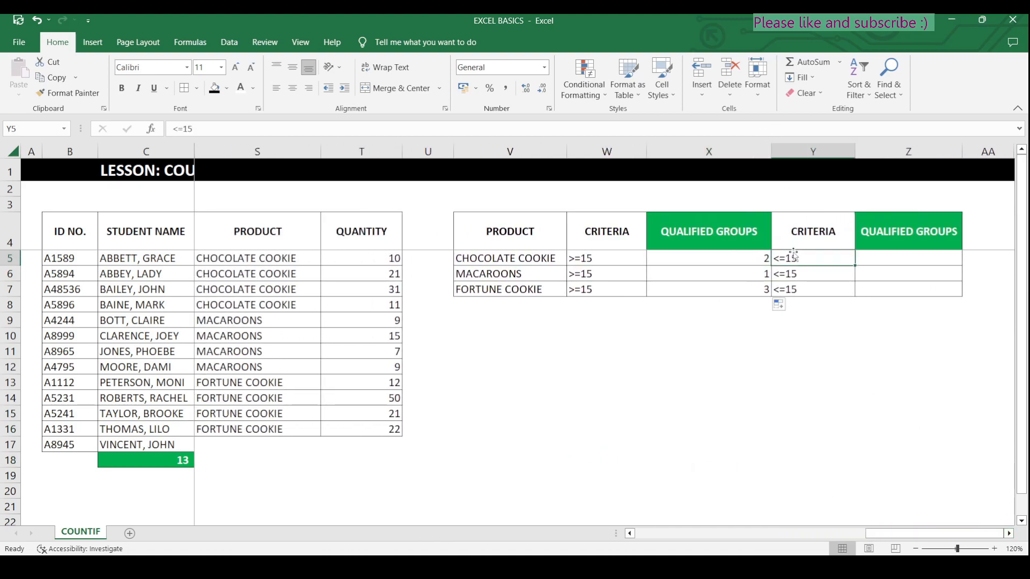
pyautogui.click(275, 129)
pyautogui.press('BackSpace')
pyautogui.press('Return')
# Copy the <15 criterion from Y5 into the macaroons and fortune cookie rows, Y6:Y7
pyautogui.press('Up')
pyautogui.hotkey('ctrl', 'c')
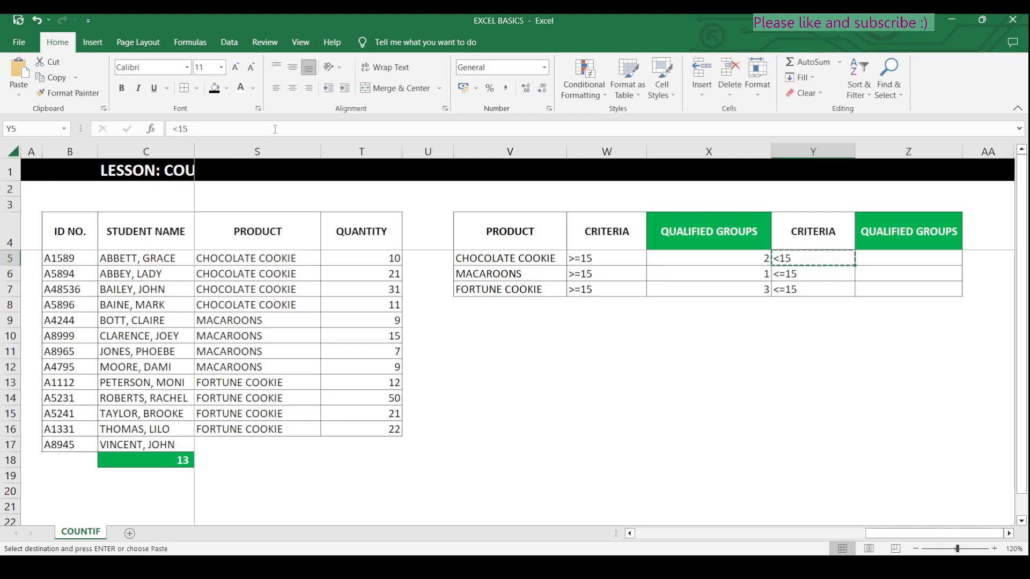
pyautogui.hotkey('shift', 'Down')
pyautogui.hotkey('shift', 'Down')
pyautogui.hotkey('ctrl', 'v')
pyautogui.press('Escape')
# Count the groups below 15 in Z5 with =COUNTIFS(S:S,V5,T:T,Y5) and fill the formula down to Z7
pyautogui.press('Right')
pyautogui.write('=')
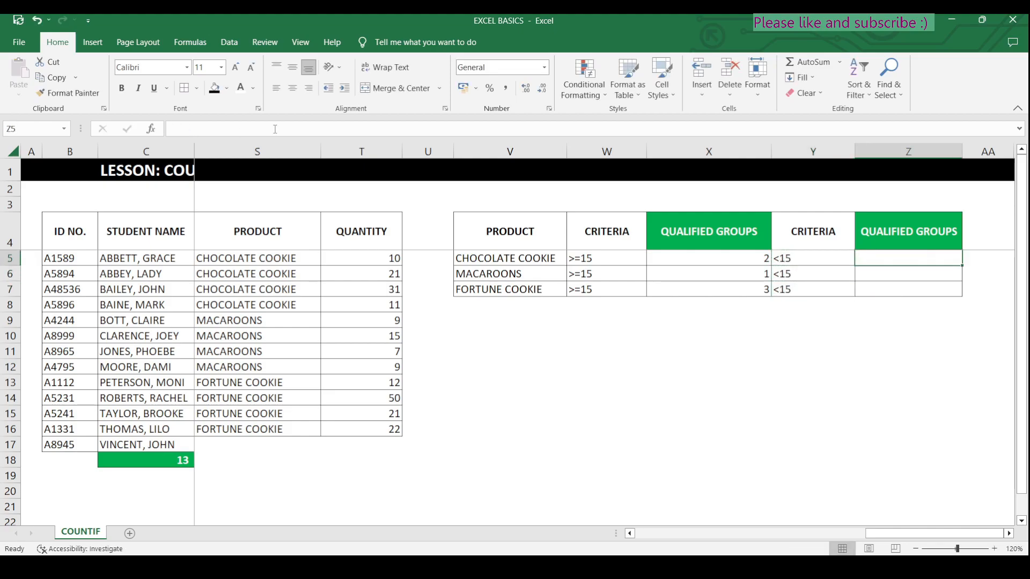
pyautogui.write('COUNTIFS(')
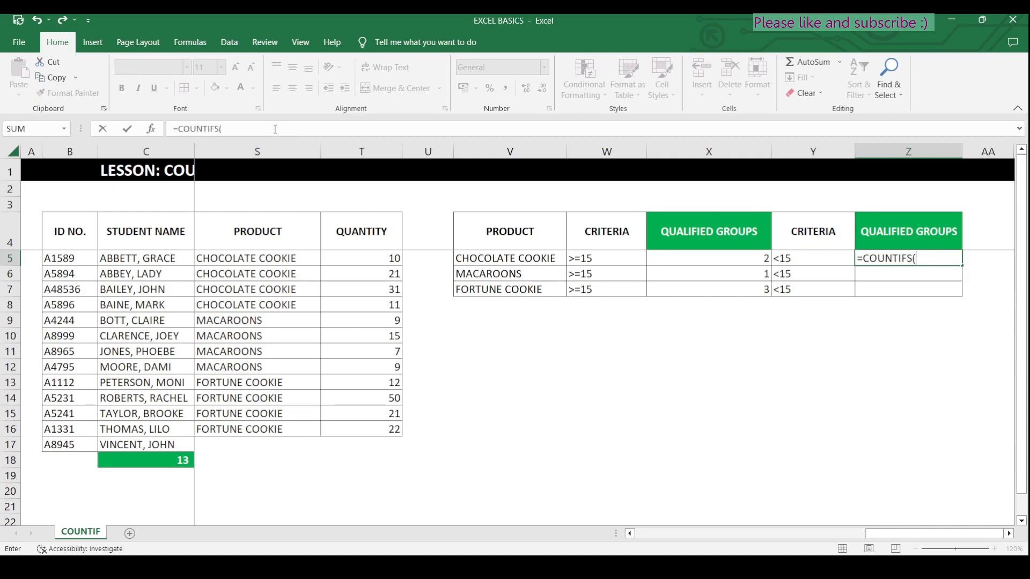
pyautogui.click(269, 160)
pyautogui.write(',')
pyautogui.click(492, 259)
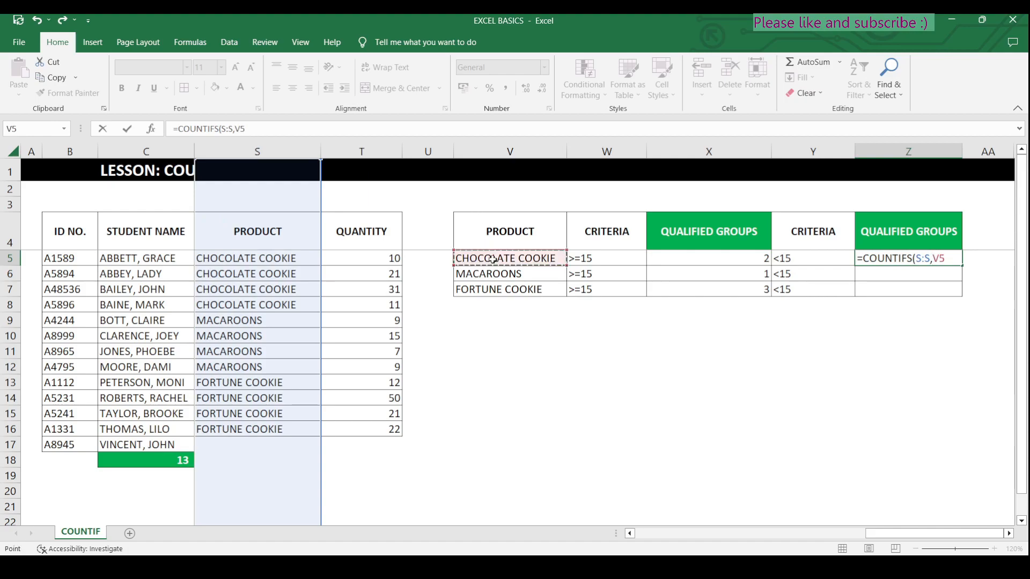
pyautogui.write(',')
pyautogui.click(371, 151)
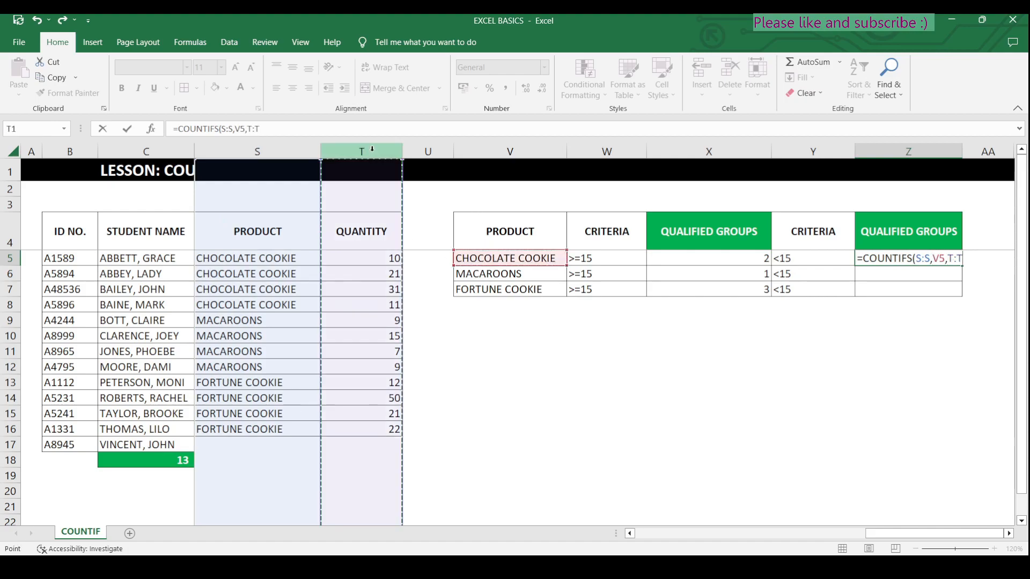
pyautogui.write(',')
pyautogui.click(789, 259)
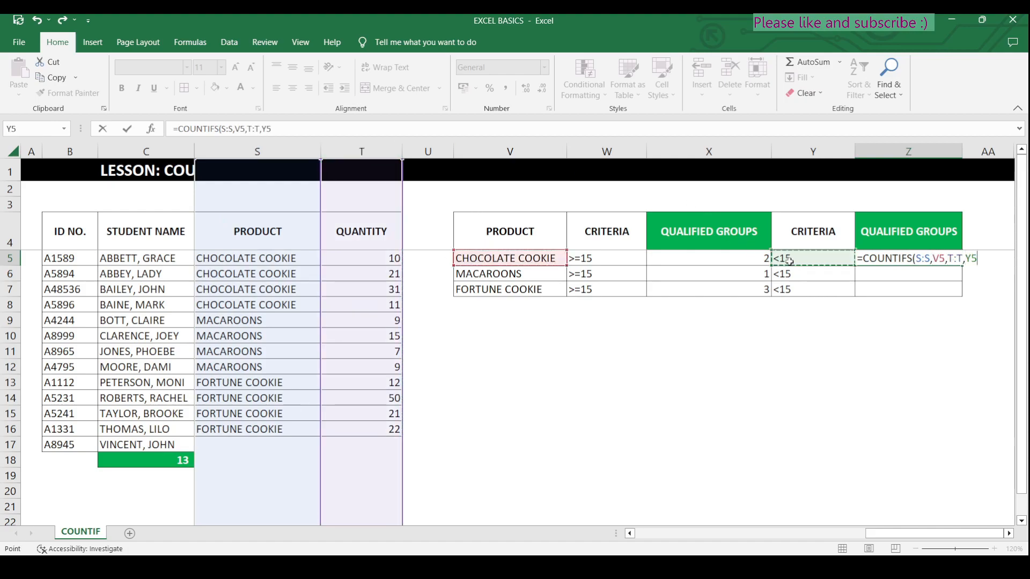
pyautogui.write(')')
pyautogui.press('Return')
pyautogui.click(916, 258)
pyautogui.moveTo(961, 266); pyautogui.dragTo(960, 294)
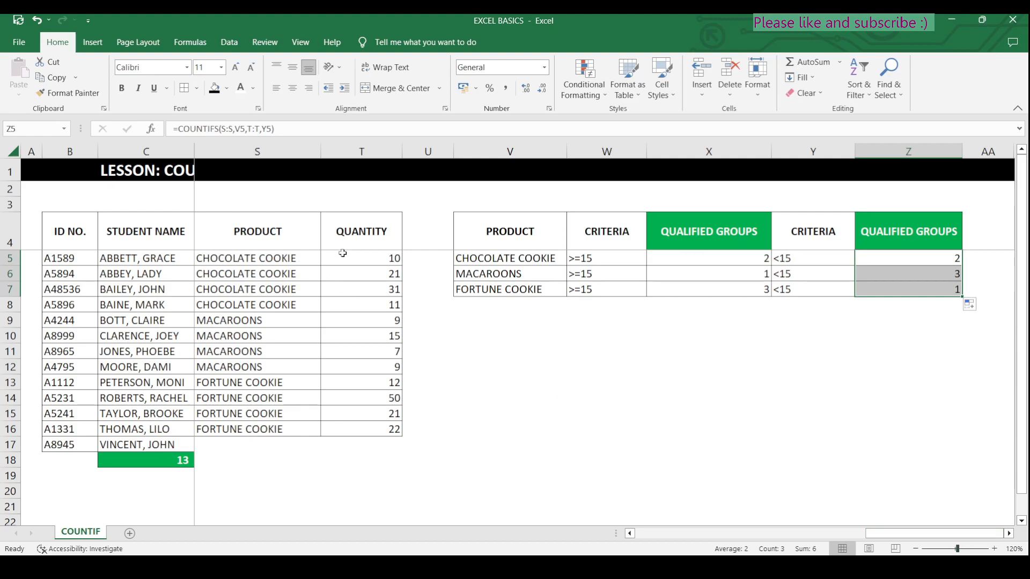
# Check the <15 QUALIFIED GROUPS counts in Z5:Z7 against the product quantities below 15 in column T
pyautogui.click(378, 260)
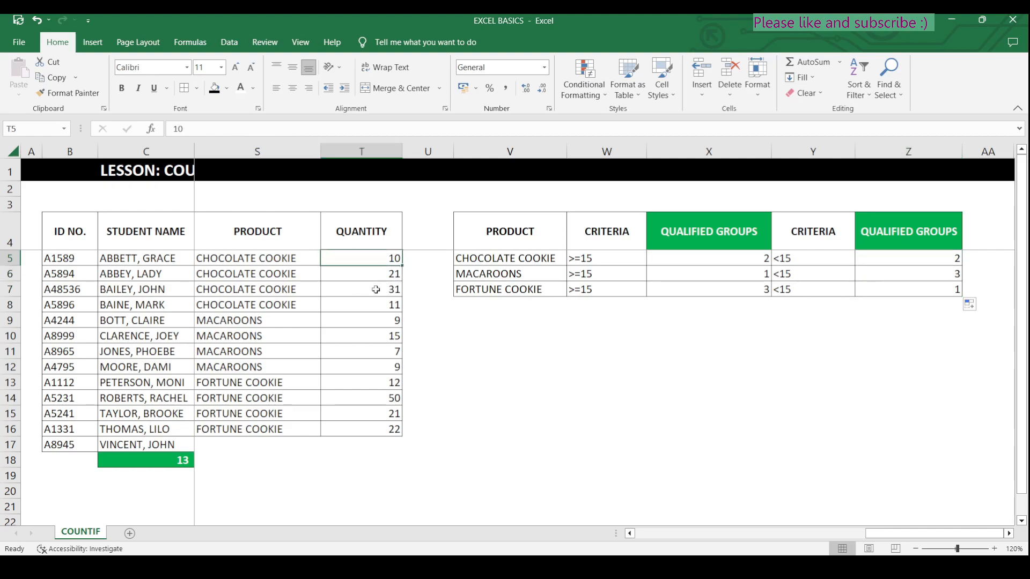
pyautogui.click(380, 304)
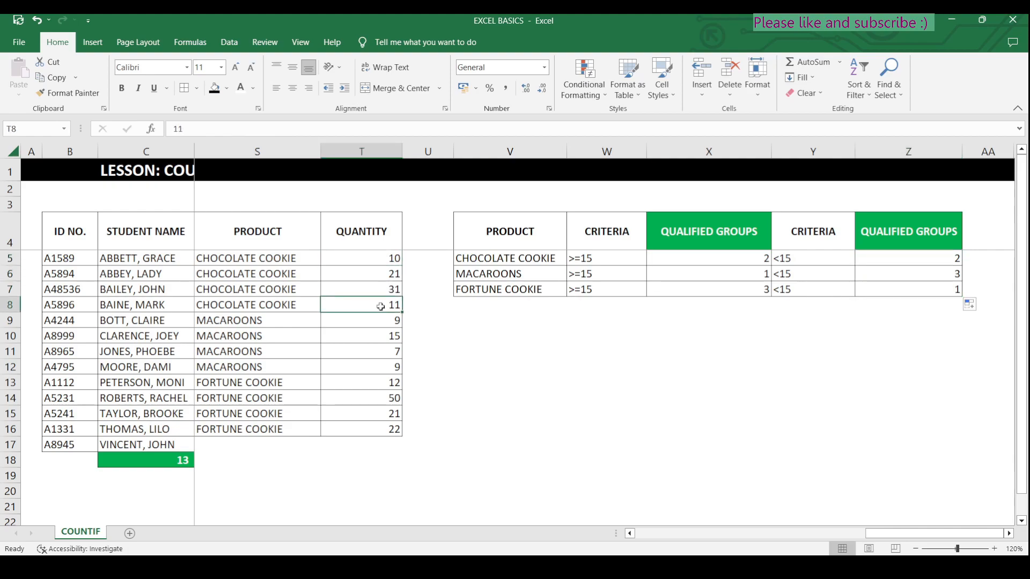
pyautogui.click(371, 324)
pyautogui.click(369, 353)
pyautogui.click(369, 369)
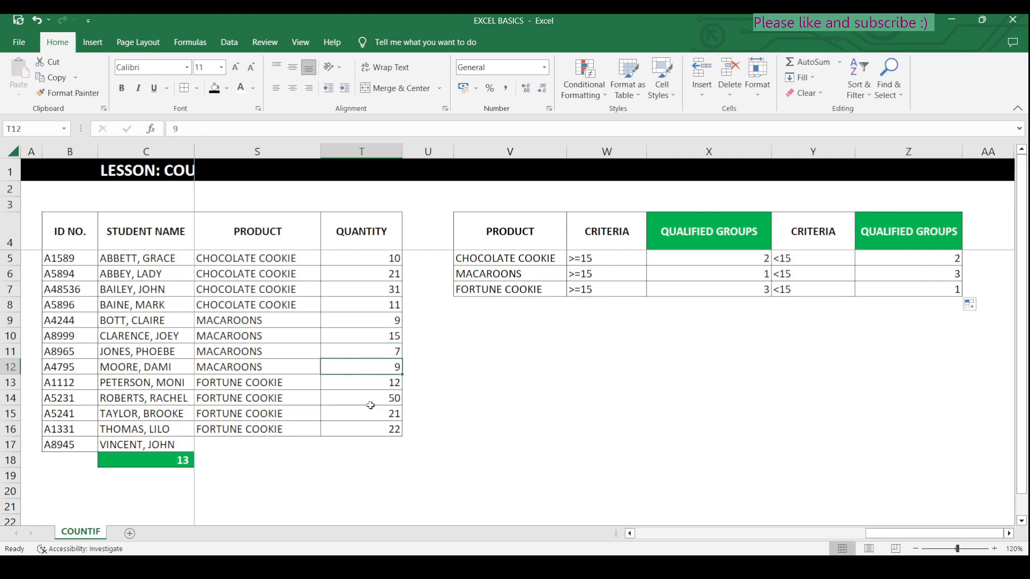
pyautogui.click(375, 383)
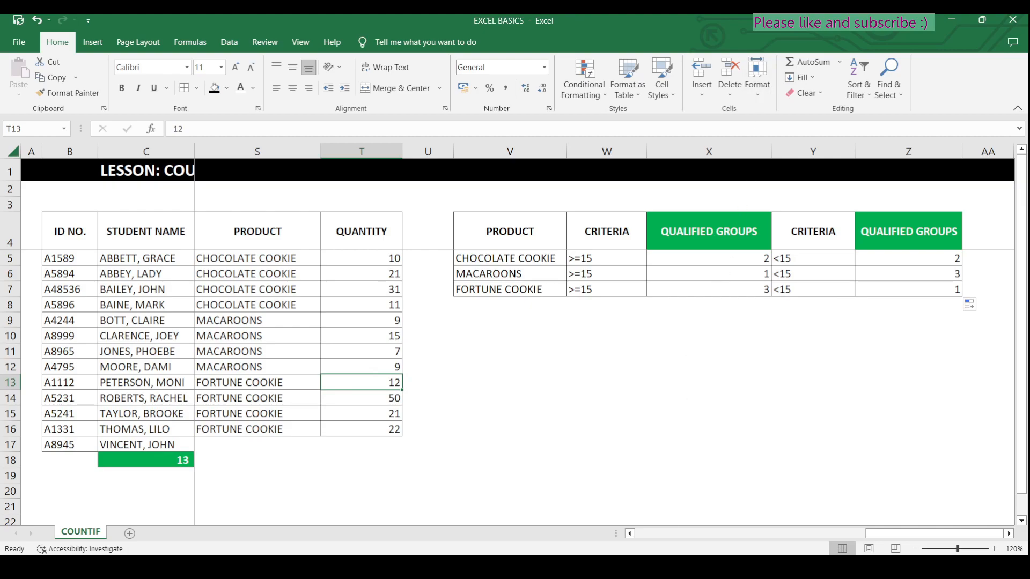
pyautogui.moveTo(903, 533); pyautogui.dragTo(607, 535)
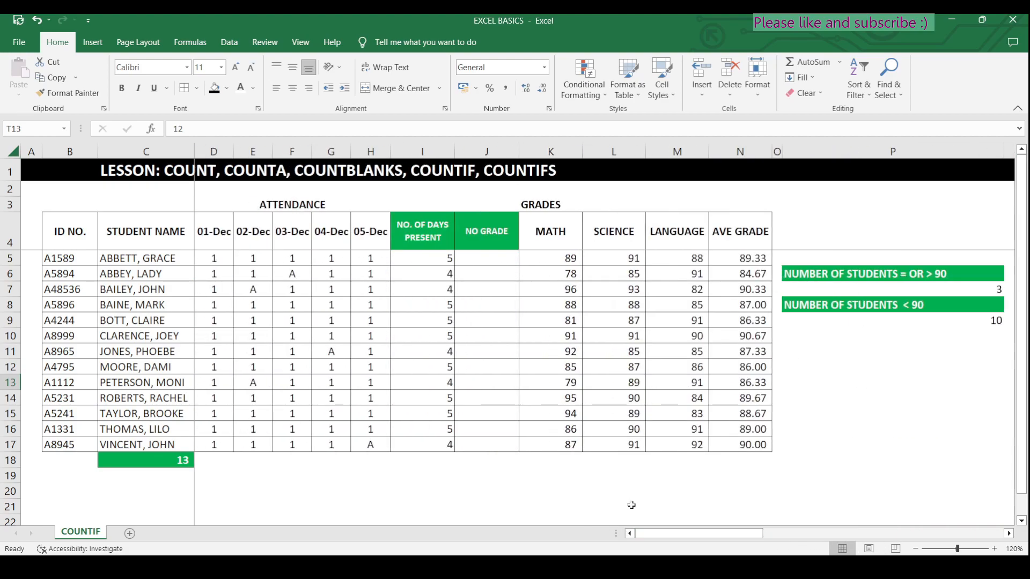